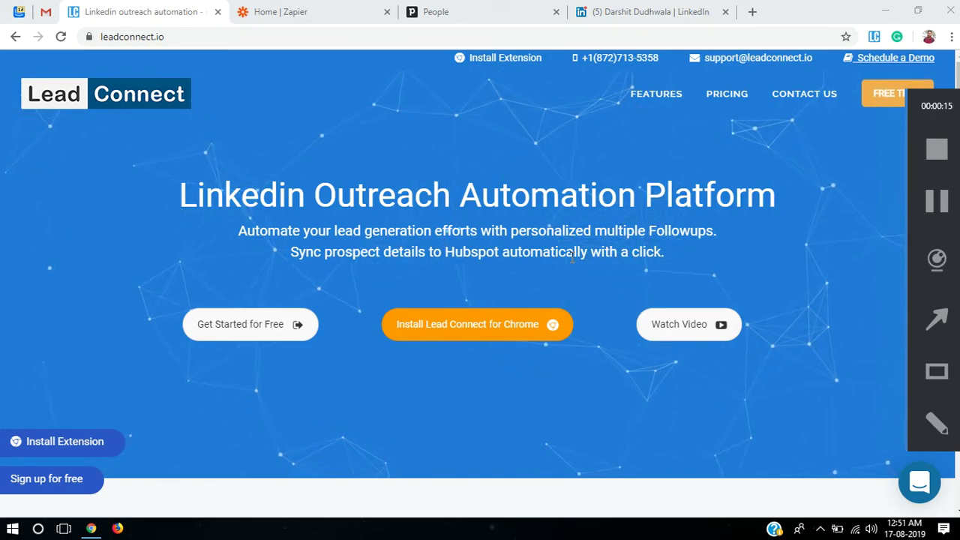
Start a new Zap with Webhooks by Zapier as the trigger app
{"action": "left_click", "coordinate": [319, 16]}
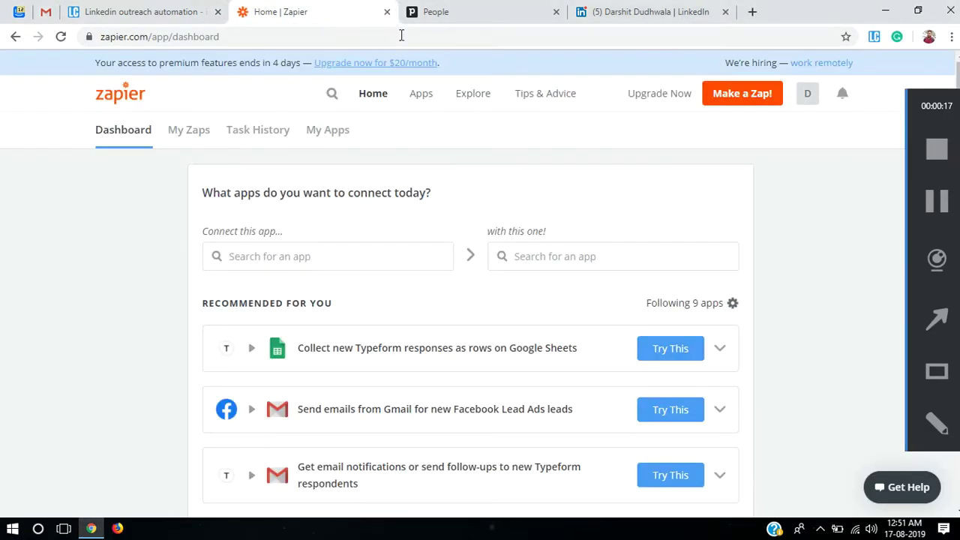
{"action": "left_click", "coordinate": [736, 100]}
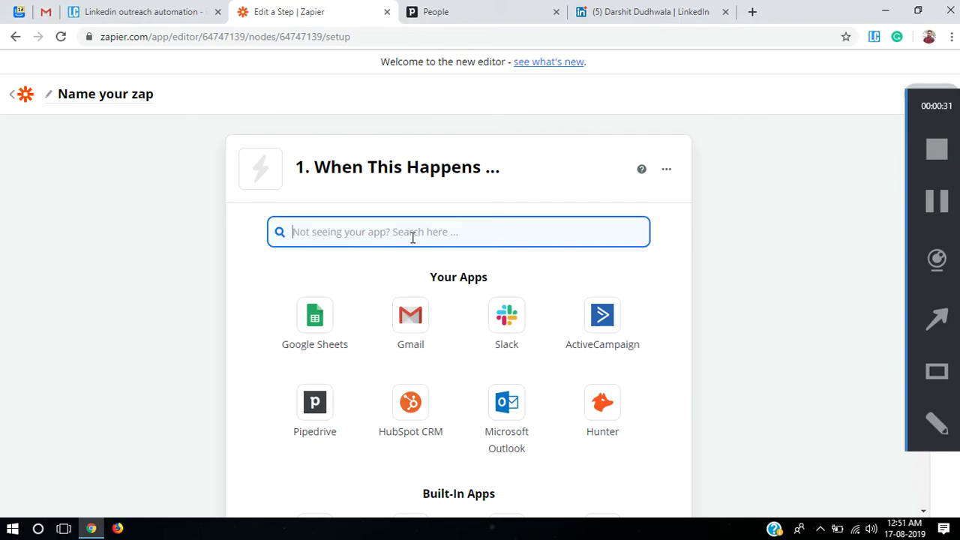
{"action": "type", "text": "webhoo"}
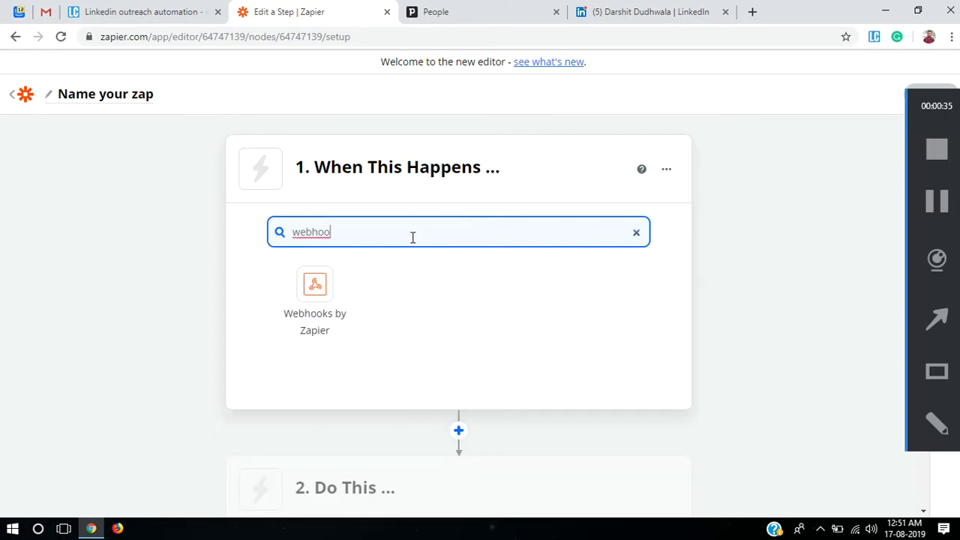
{"action": "left_click", "coordinate": [315, 322]}
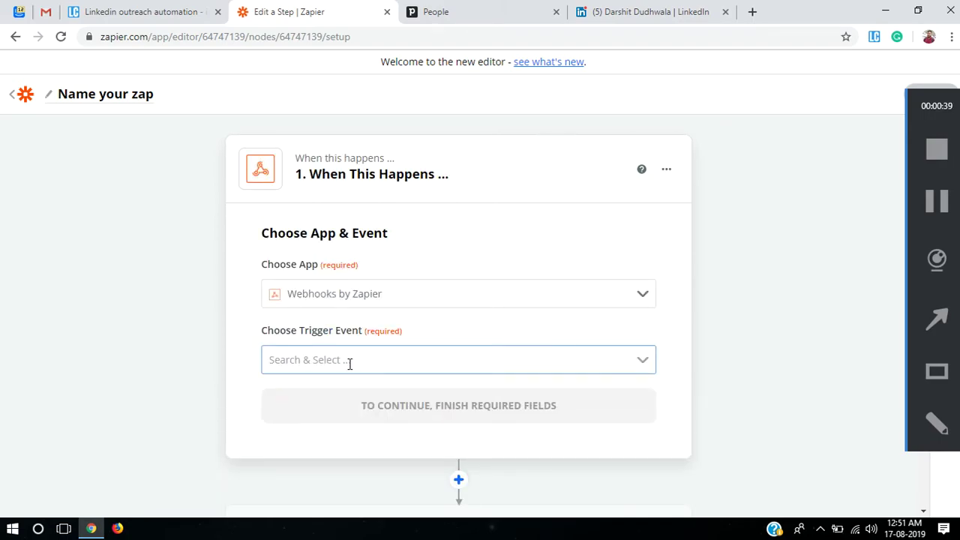
Set the trigger event to Catch Hook and copy the generated custom webhook URL
{"action": "left_click", "coordinate": [645, 365]}
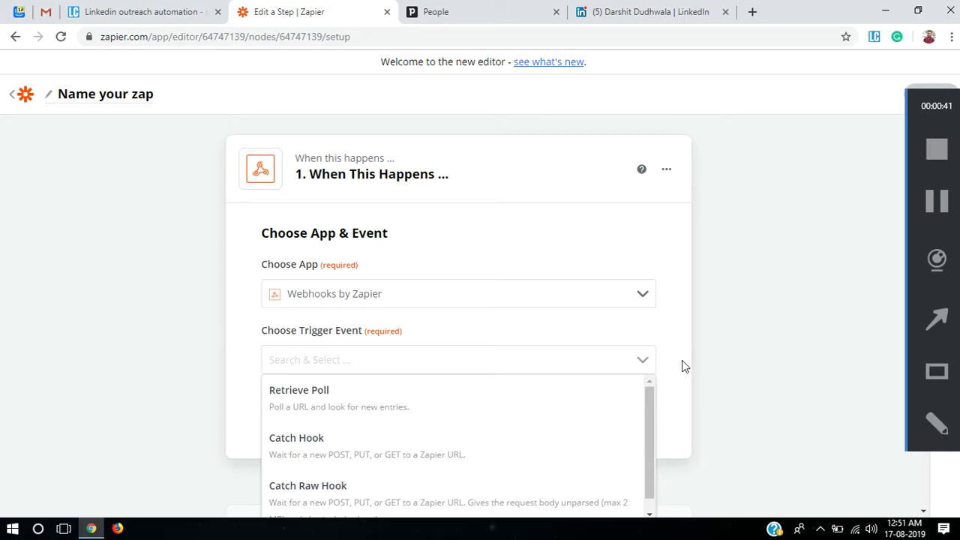
{"action": "left_click", "coordinate": [578, 459]}
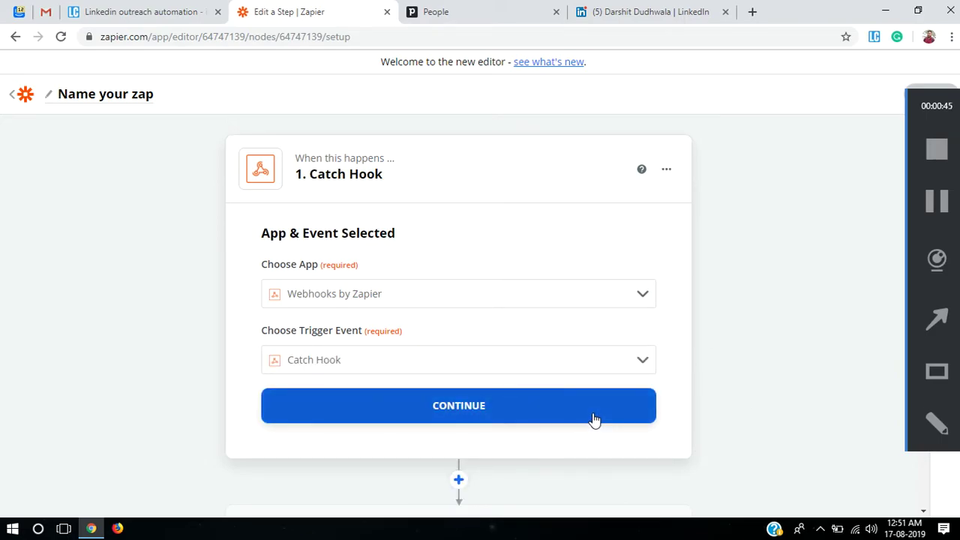
{"action": "left_click", "coordinate": [546, 419]}
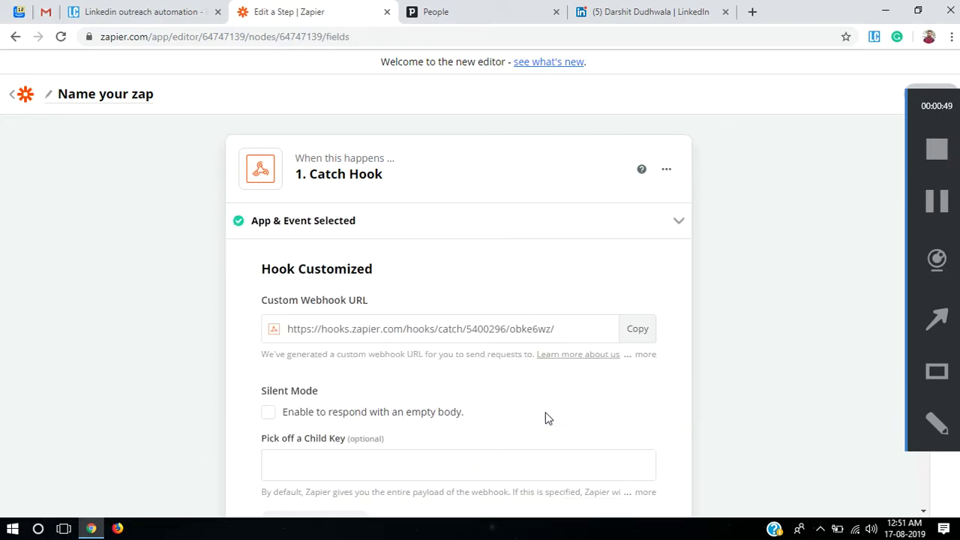
{"action": "left_click", "coordinate": [643, 330]}
{"action": "left_click", "coordinate": [638, 335]}
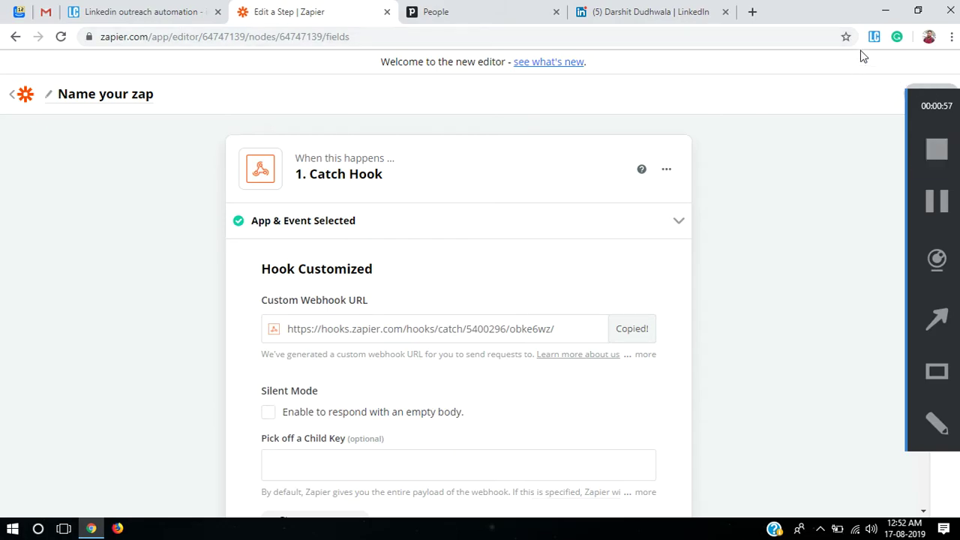
{"action": "left_click", "coordinate": [874, 36]}
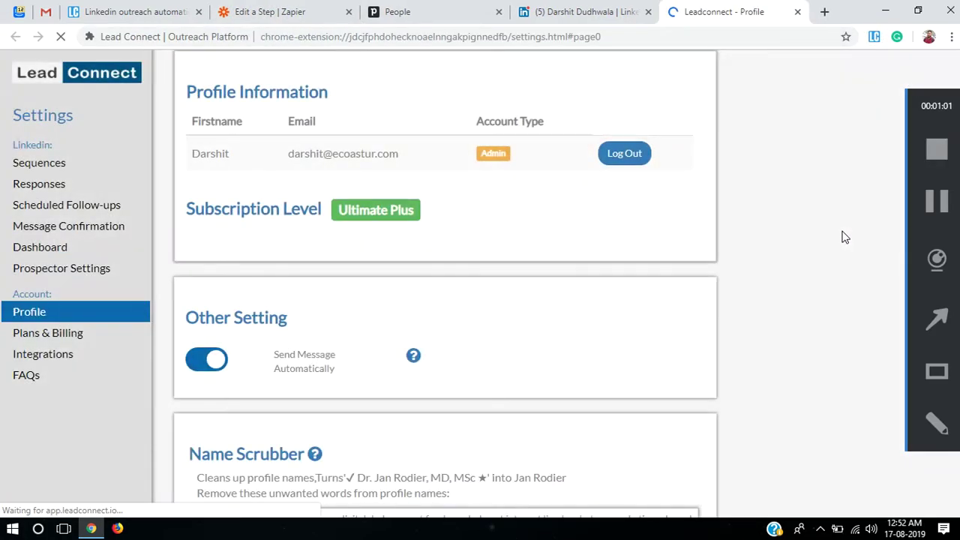
{"action": "left_click", "coordinate": [58, 359]}
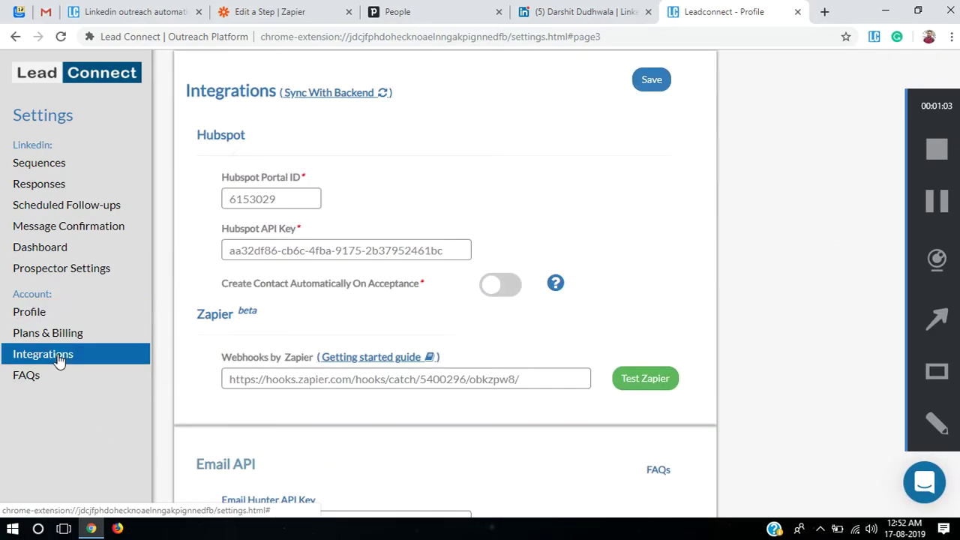
{"action": "left_click", "coordinate": [529, 380]}
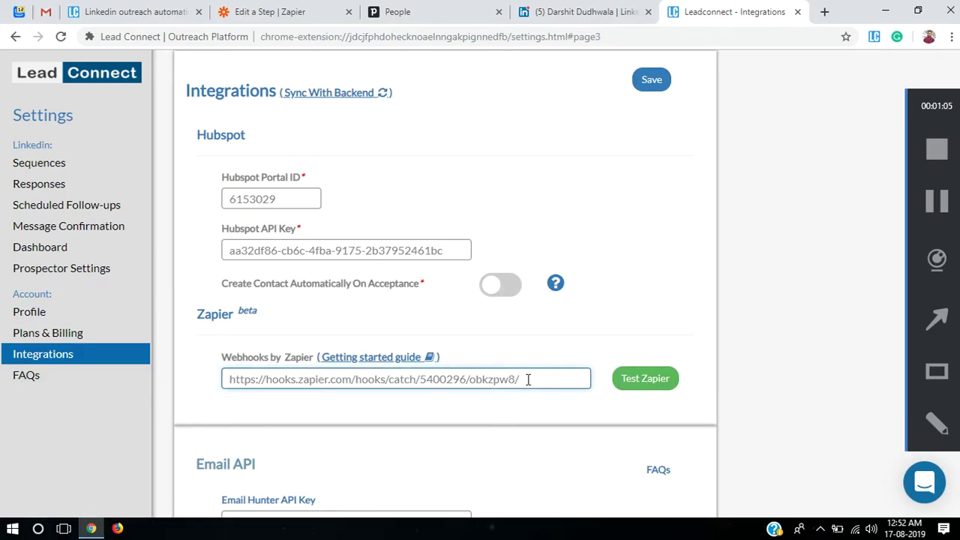
{"action": "key", "text": "ctrl+a"}
{"action": "key", "text": "ctrl+v"}
Push test sample data from LeadConnect to Zapier and confirm the success message
{"action": "left_click", "coordinate": [632, 386]}
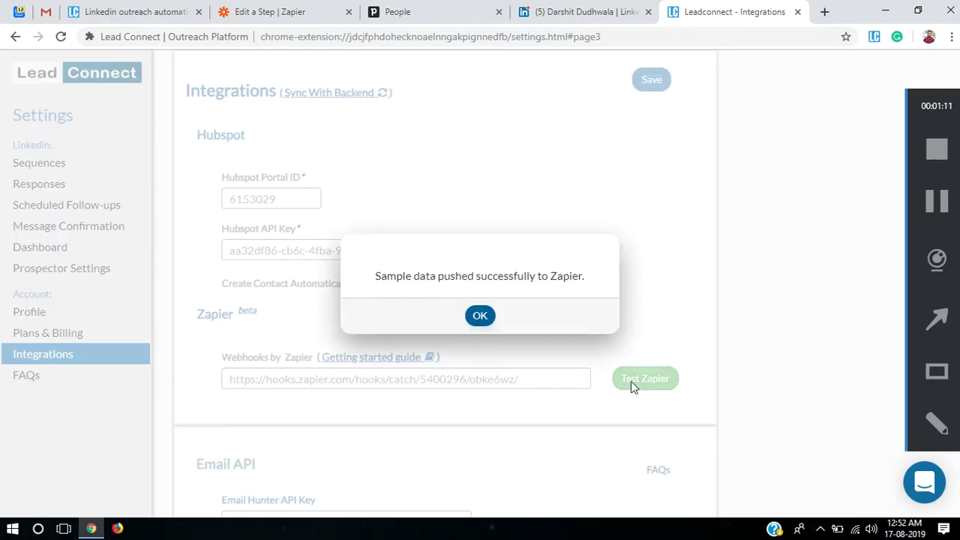
{"action": "left_click", "coordinate": [481, 324]}
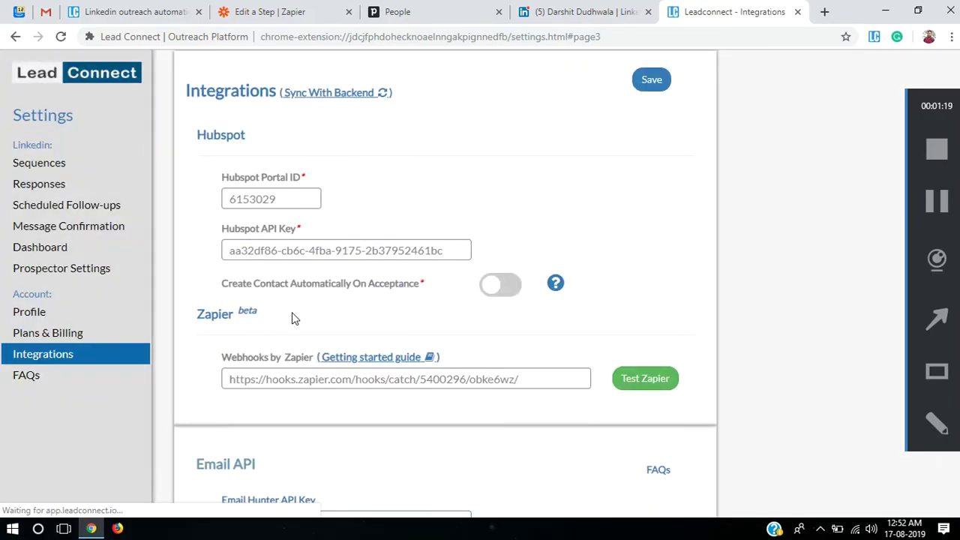
{"action": "left_click", "coordinate": [285, 12]}
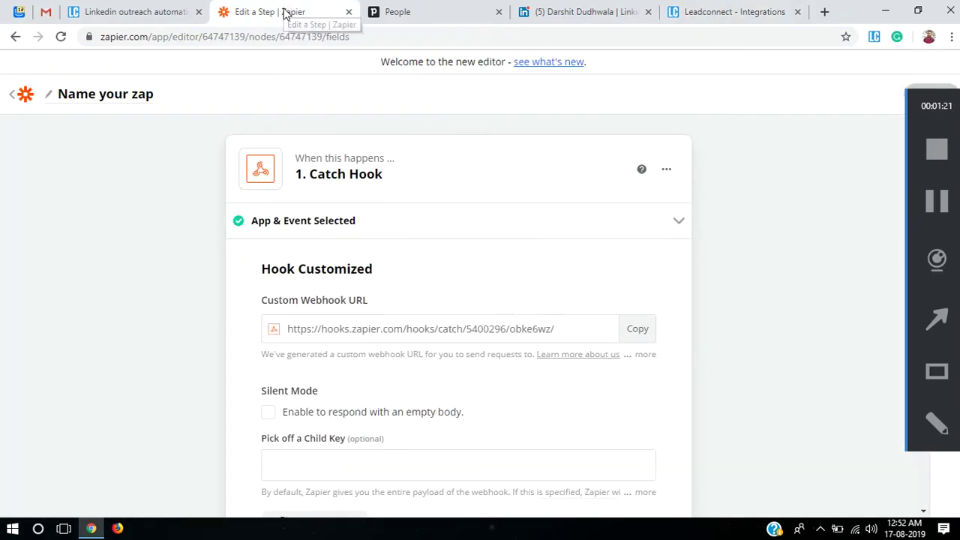
Test the Catch Hook trigger and pull in the Hook A sample from LeadConnect
{"action": "scroll", "coordinate": [589, 277], "scroll_direction": "down", "scroll_amount": 3}
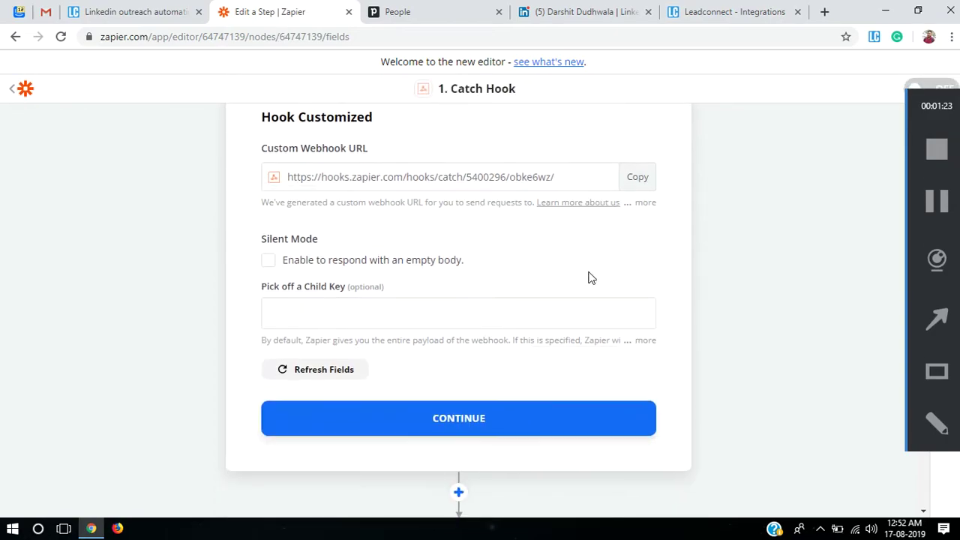
{"action": "left_click", "coordinate": [489, 363]}
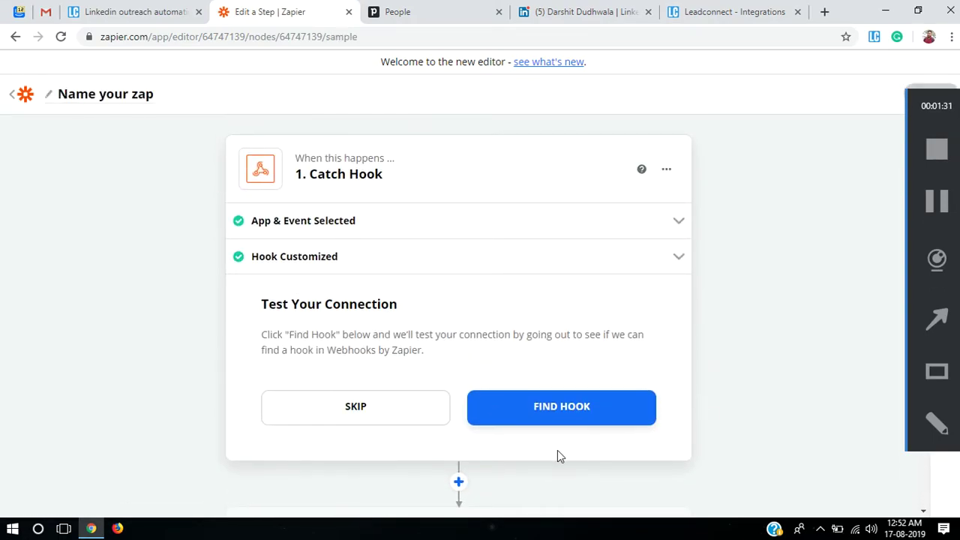
{"action": "left_click", "coordinate": [620, 422]}
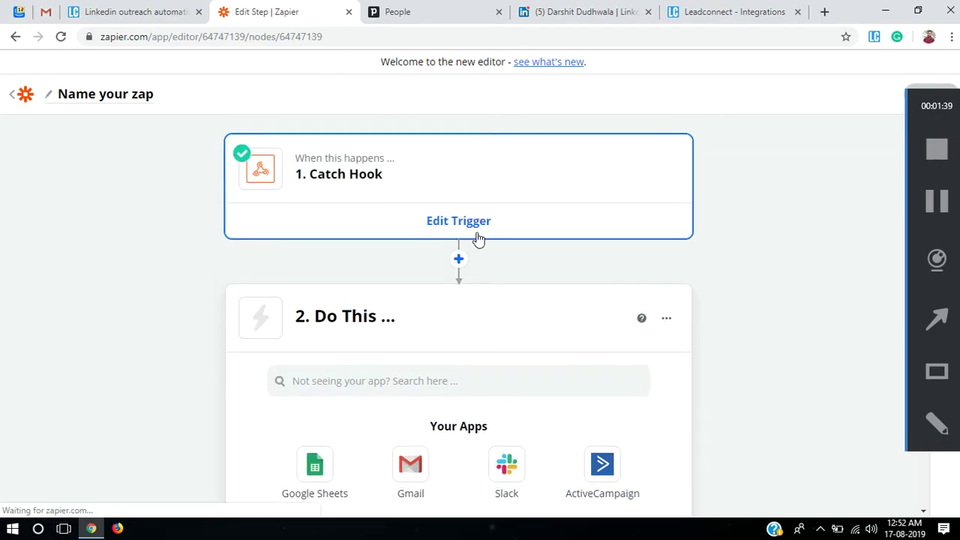
{"action": "left_click", "coordinate": [475, 222]}
{"action": "left_click", "coordinate": [679, 293]}
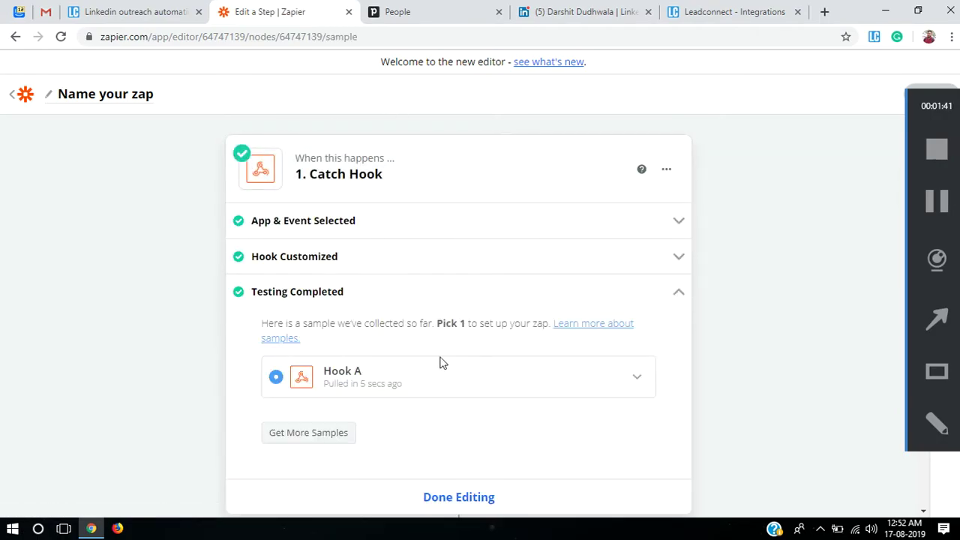
{"action": "left_click", "coordinate": [637, 377]}
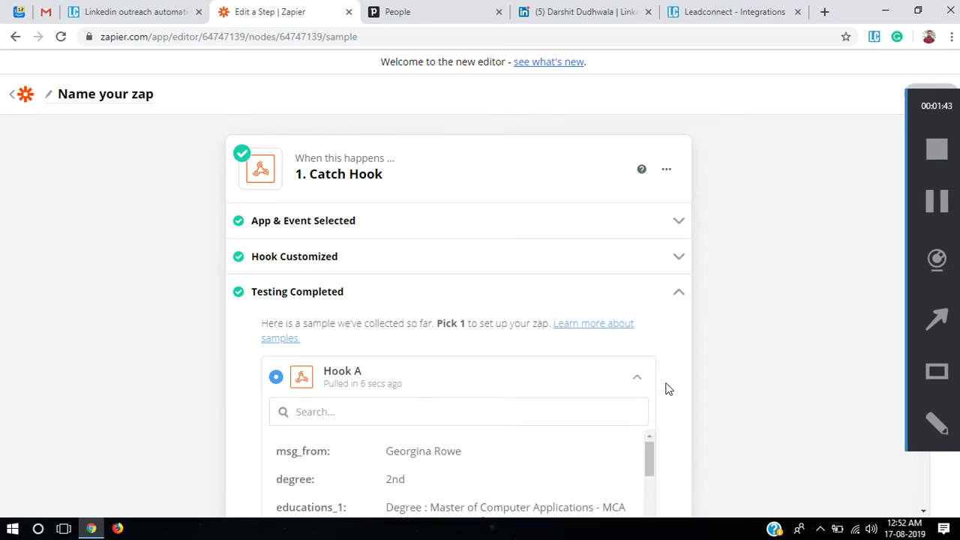
Review the Hook A sample fields and finish editing the Catch Hook trigger
{"action": "scroll", "coordinate": [675, 387], "scroll_direction": "down", "scroll_amount": 2}
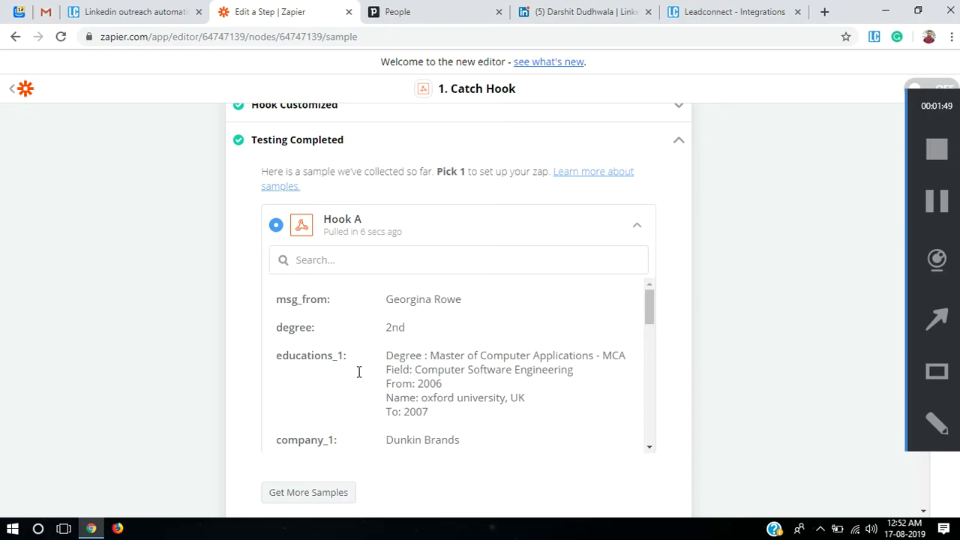
{"action": "scroll", "coordinate": [386, 396], "scroll_direction": "down", "scroll_amount": 3}
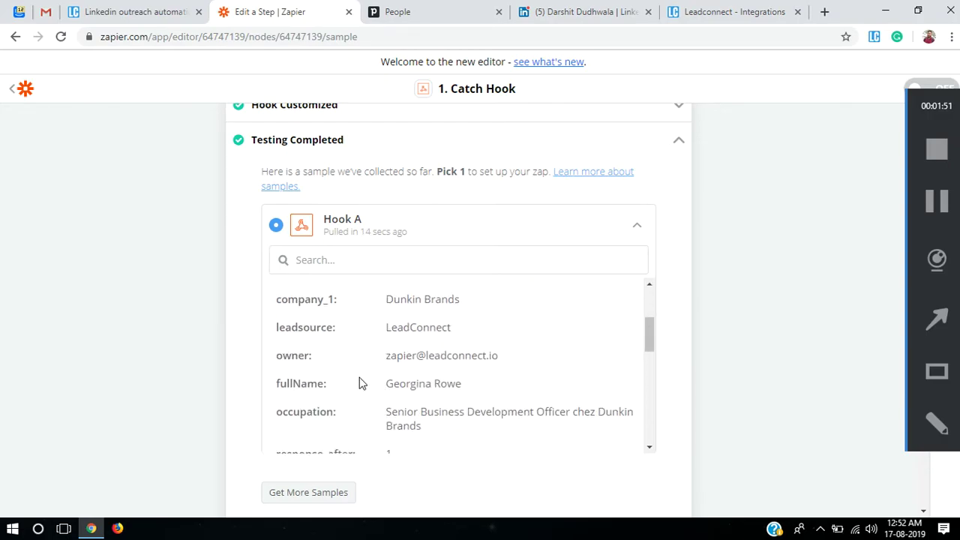
{"action": "scroll", "coordinate": [493, 384], "scroll_direction": "down", "scroll_amount": 1}
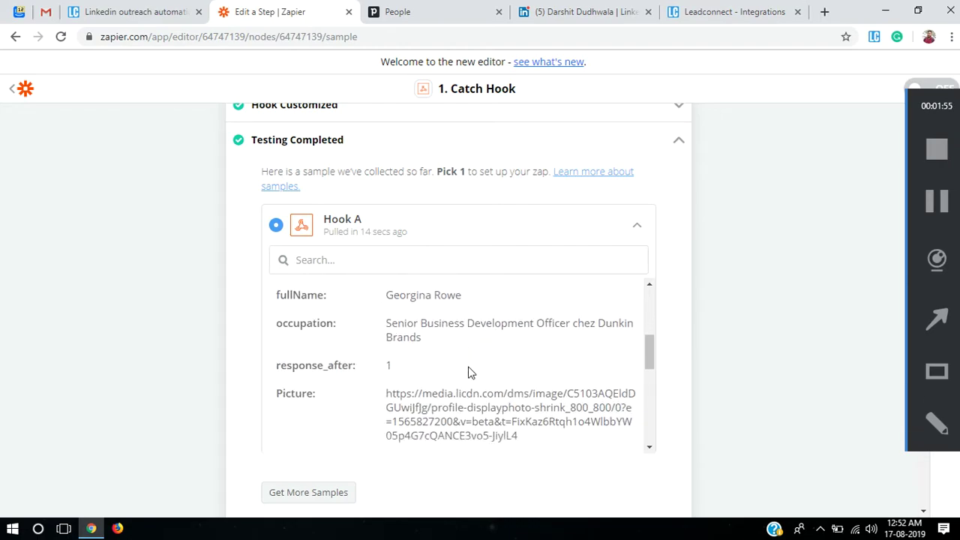
{"action": "scroll", "coordinate": [469, 373], "scroll_direction": "down", "scroll_amount": 1}
{"action": "scroll", "coordinate": [475, 383], "scroll_direction": "down", "scroll_amount": 3}
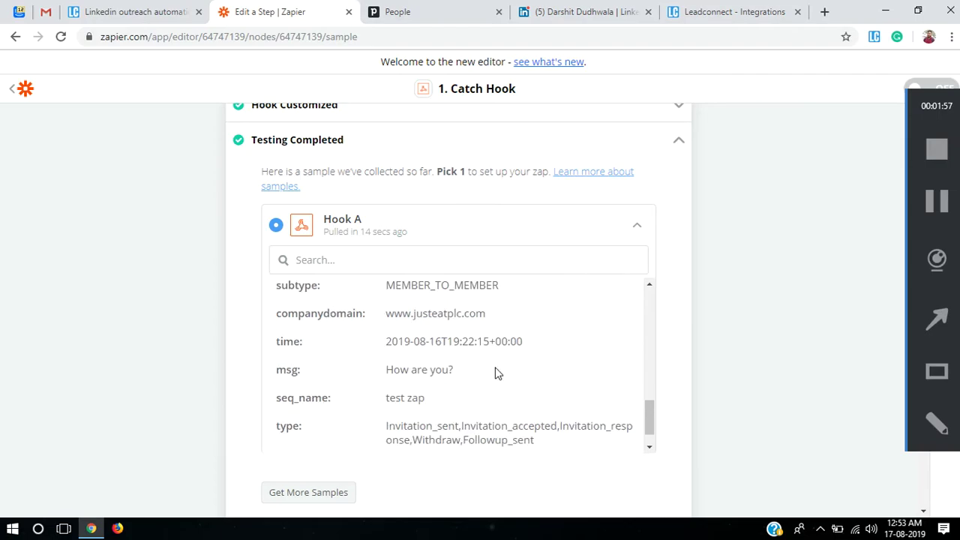
{"action": "scroll", "coordinate": [475, 366], "scroll_direction": "down", "scroll_amount": 1}
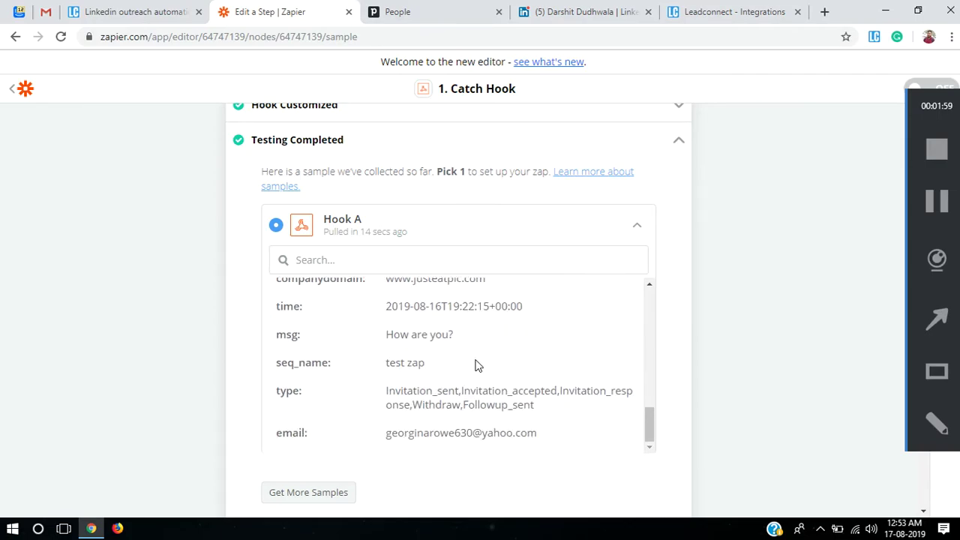
{"action": "left_click", "coordinate": [679, 142]}
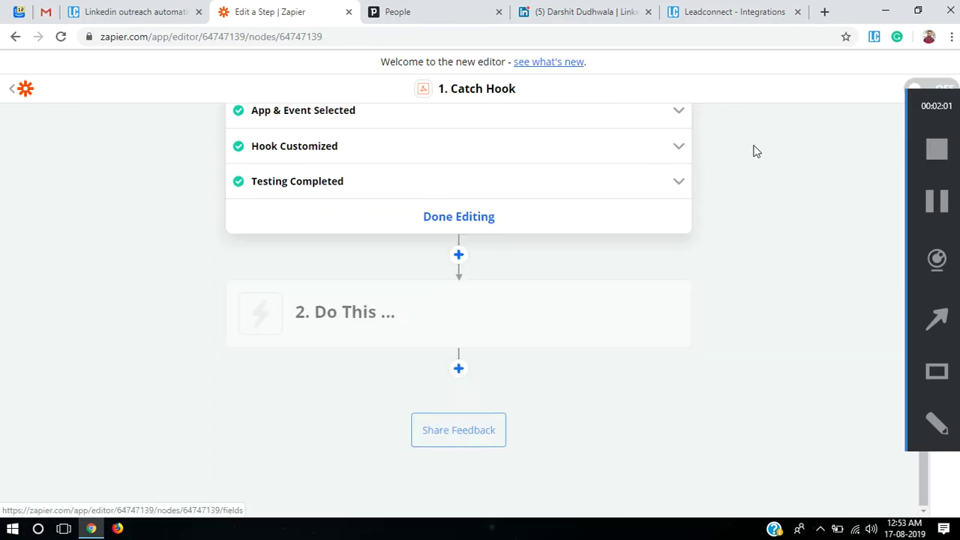
{"action": "scroll", "coordinate": [643, 304], "scroll_direction": "down", "scroll_amount": 1}
{"action": "scroll", "coordinate": [698, 250], "scroll_direction": "up", "scroll_amount": 3}
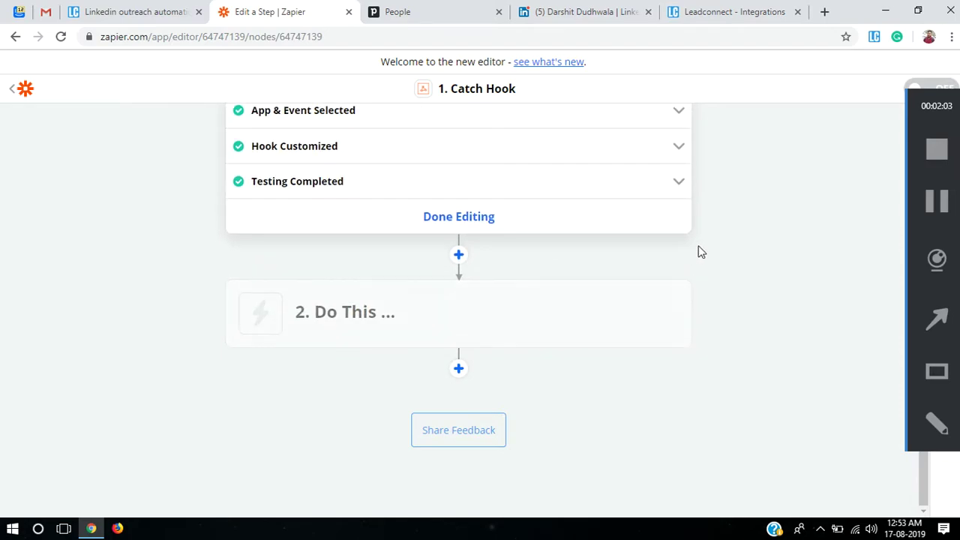
{"action": "left_click", "coordinate": [475, 294]}
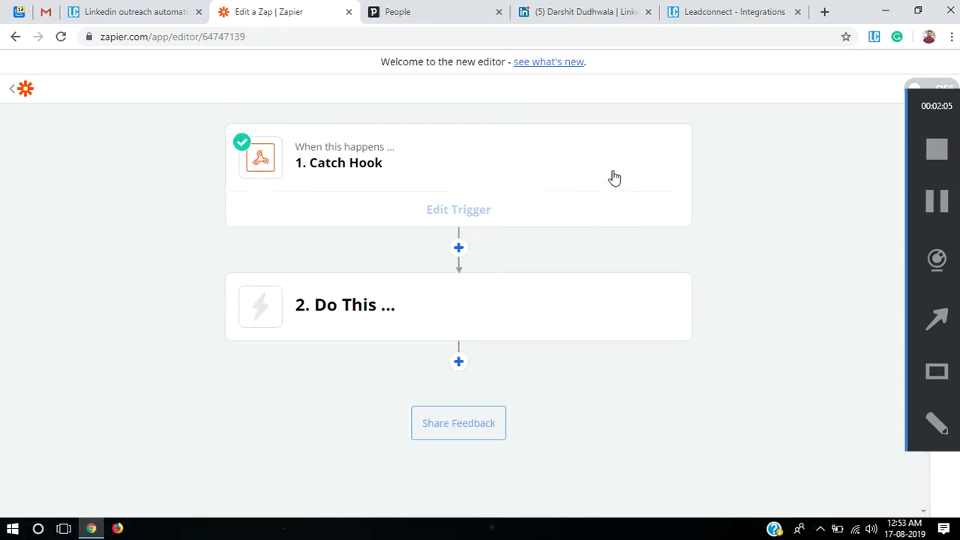
Set the action step to Pipedrive with the Create Person event
{"action": "left_click", "coordinate": [435, 272]}
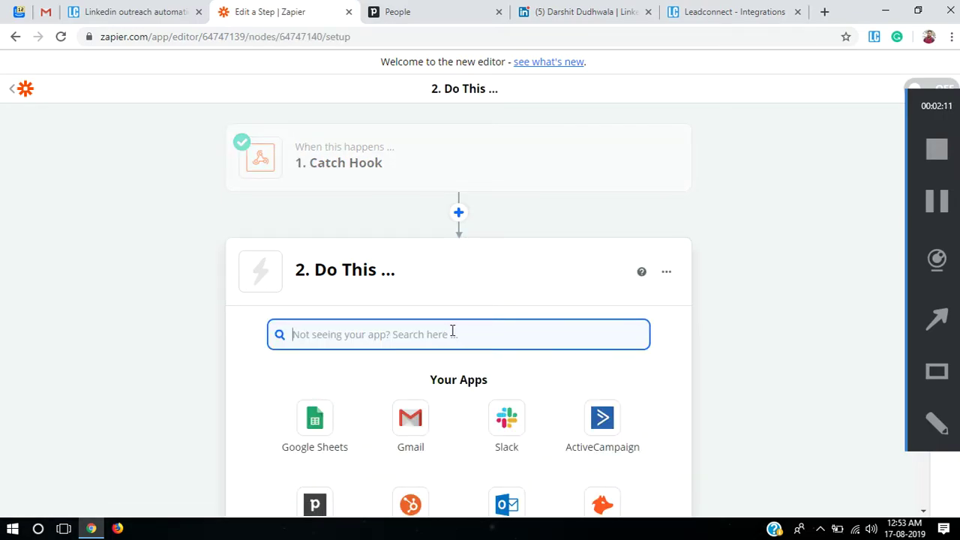
{"action": "type", "text": "pip"}
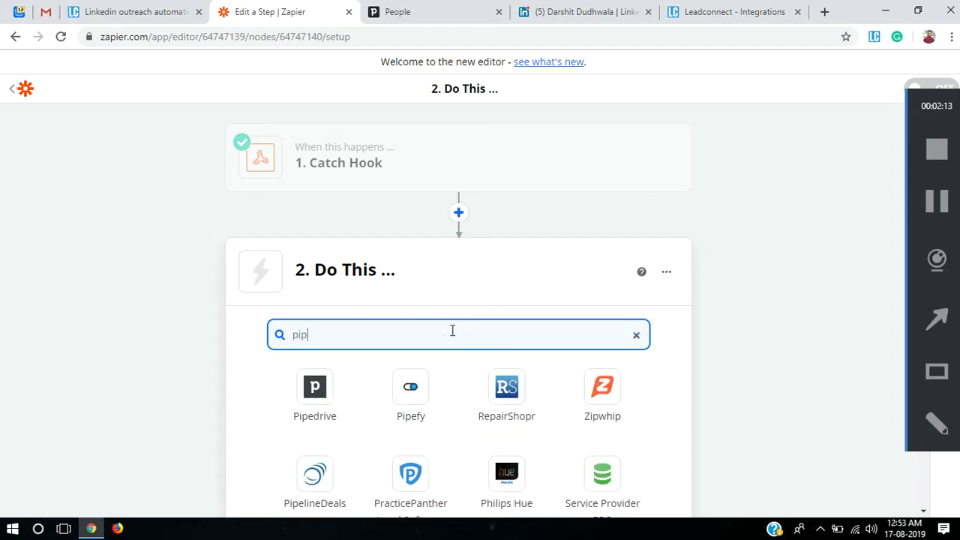
{"action": "type", "text": "e"}
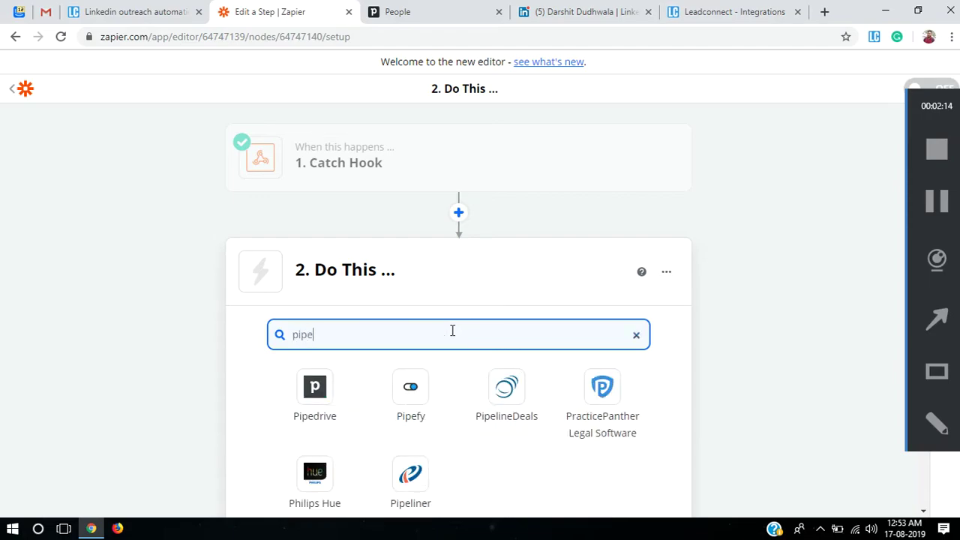
{"action": "left_click", "coordinate": [323, 406]}
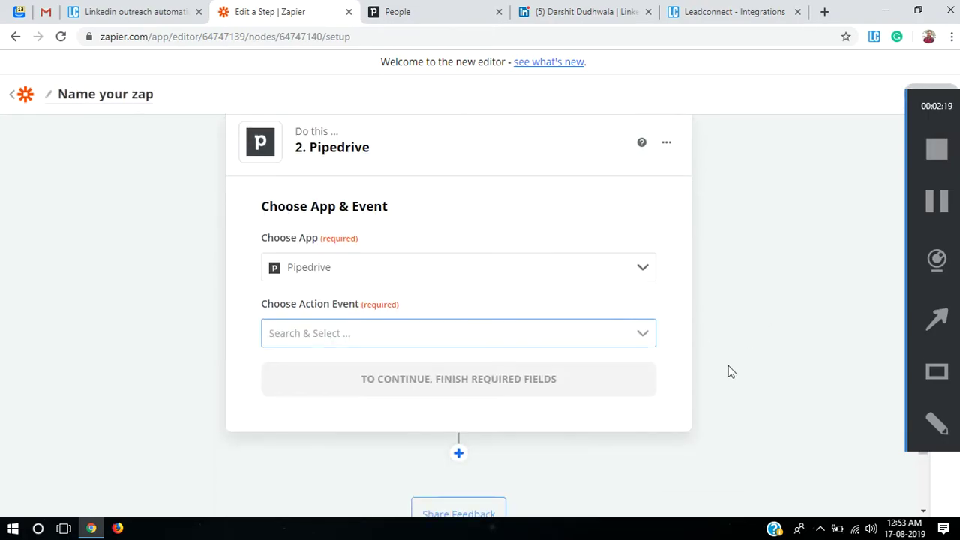
{"action": "left_click", "coordinate": [643, 333]}
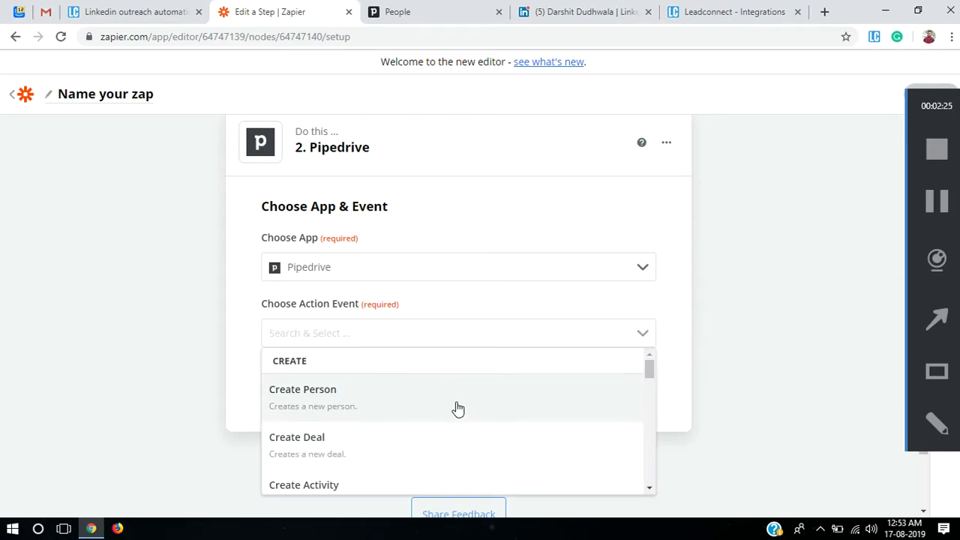
{"action": "left_click", "coordinate": [385, 406]}
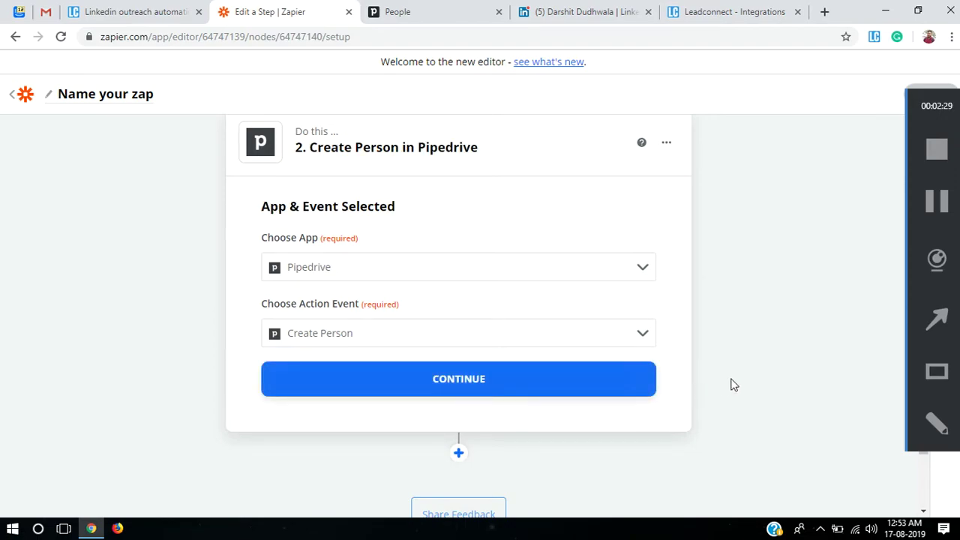
{"action": "left_click", "coordinate": [561, 383]}
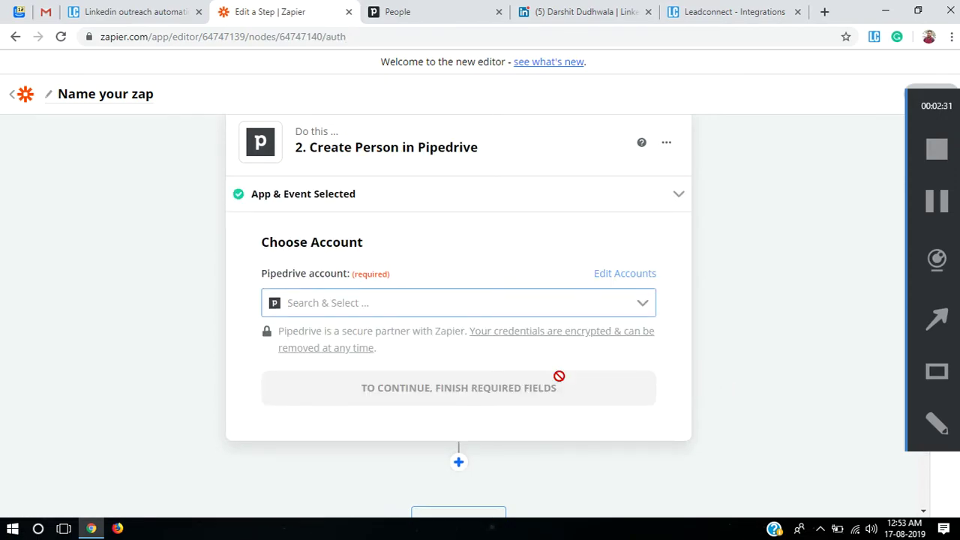
Connect the existing Pipedrive account to the Create Person step
{"action": "left_click", "coordinate": [644, 306]}
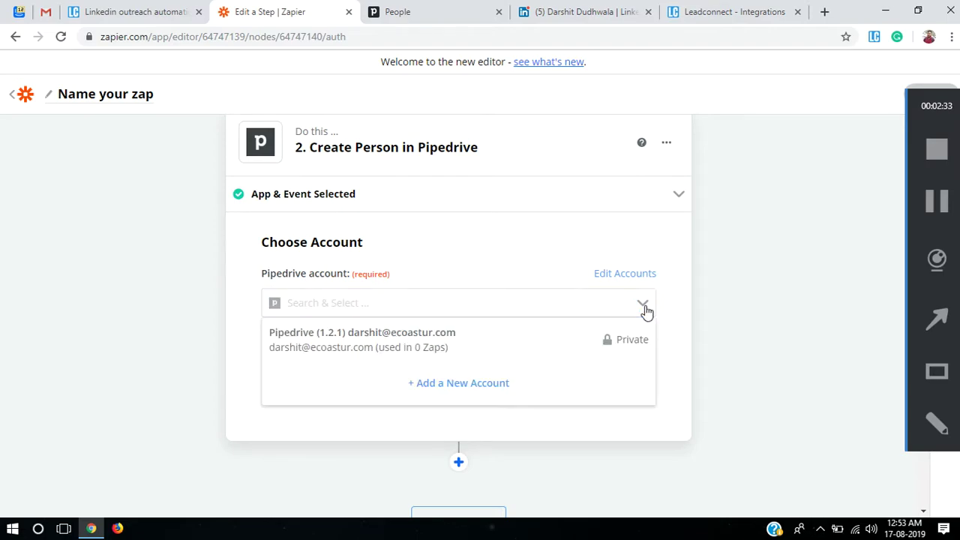
{"action": "left_click", "coordinate": [477, 342]}
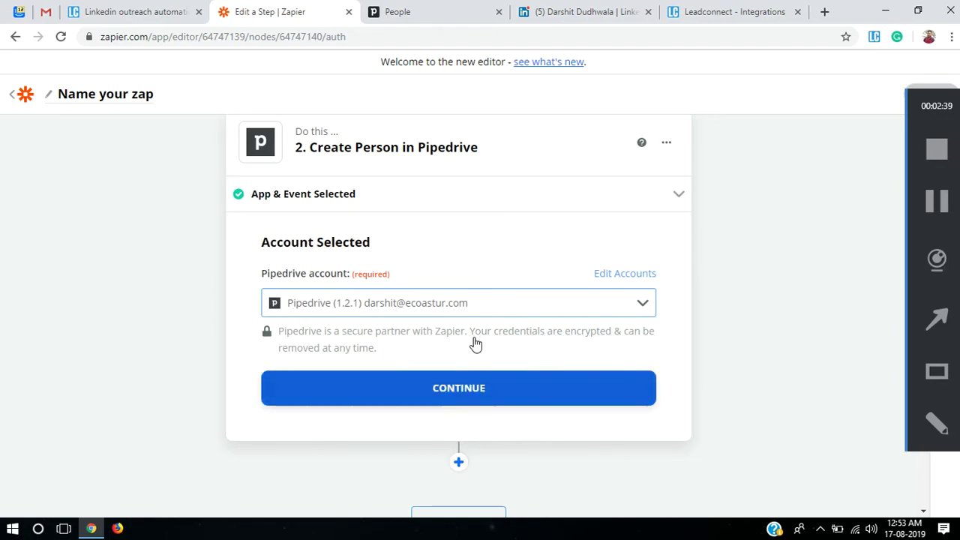
{"action": "left_click", "coordinate": [449, 390]}
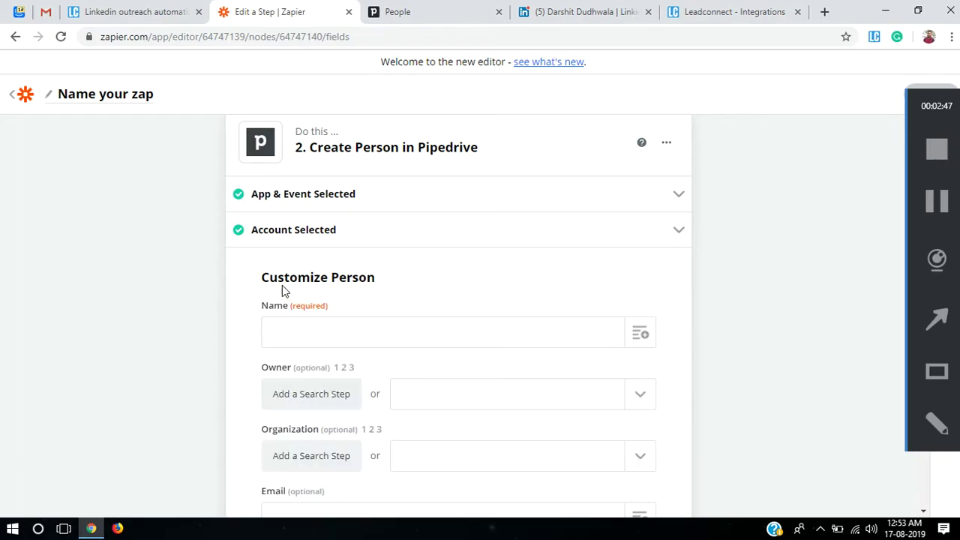
{"action": "scroll", "coordinate": [668, 360], "scroll_direction": "down", "scroll_amount": 1}
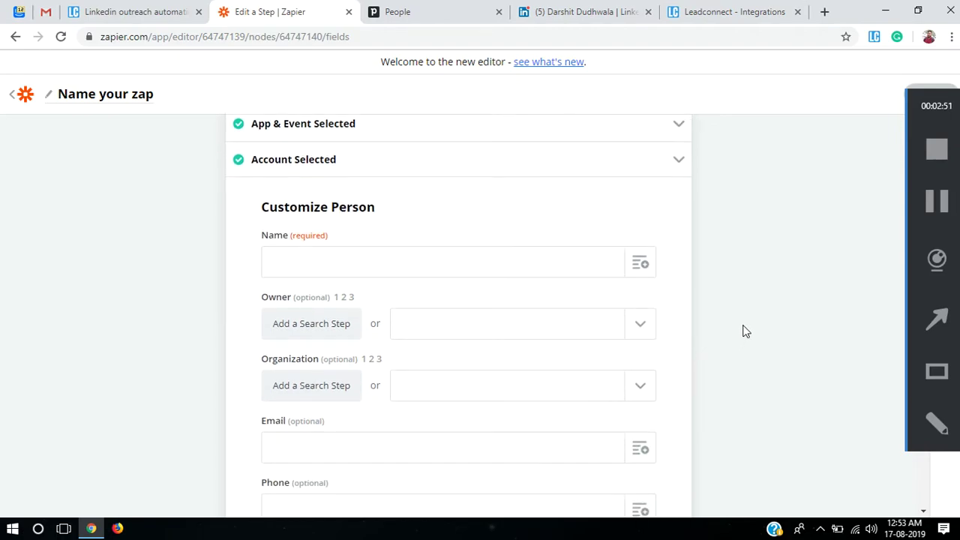
Map the person's Name to Step 1 Full Name and make the Pipedrive user the Owner
{"action": "left_click", "coordinate": [653, 270]}
{"action": "scroll", "coordinate": [580, 388], "scroll_direction": "down", "scroll_amount": 1}
{"action": "scroll", "coordinate": [506, 360], "scroll_direction": "down", "scroll_amount": 1}
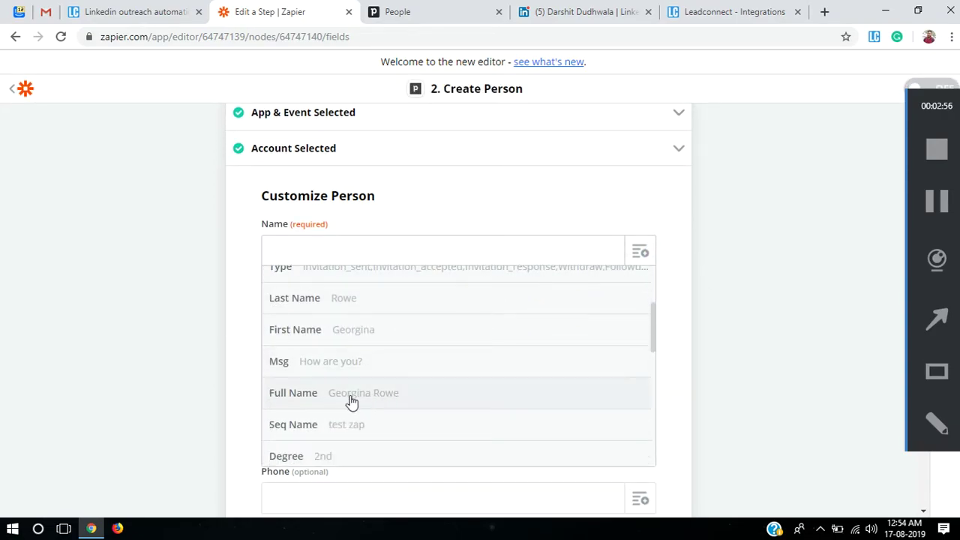
{"action": "left_click", "coordinate": [437, 395]}
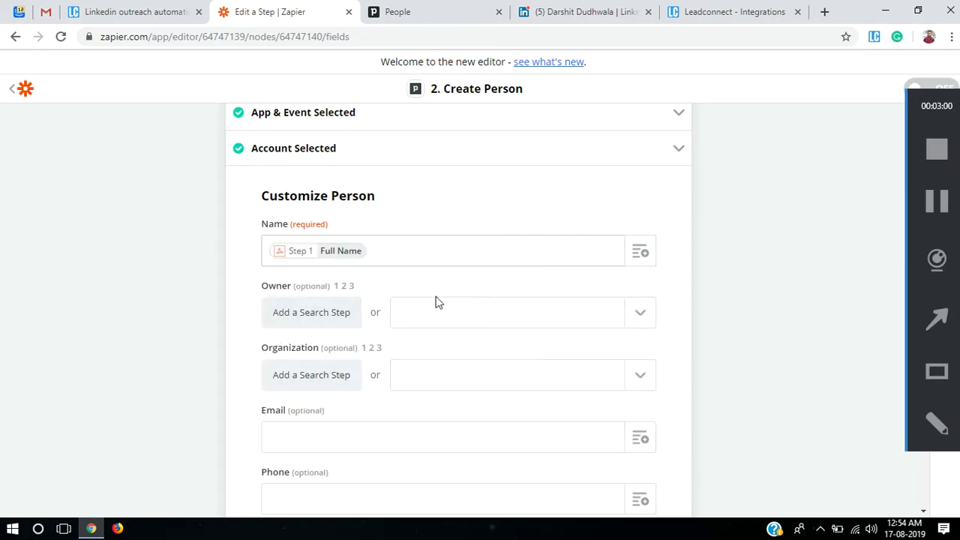
{"action": "left_click", "coordinate": [640, 314]}
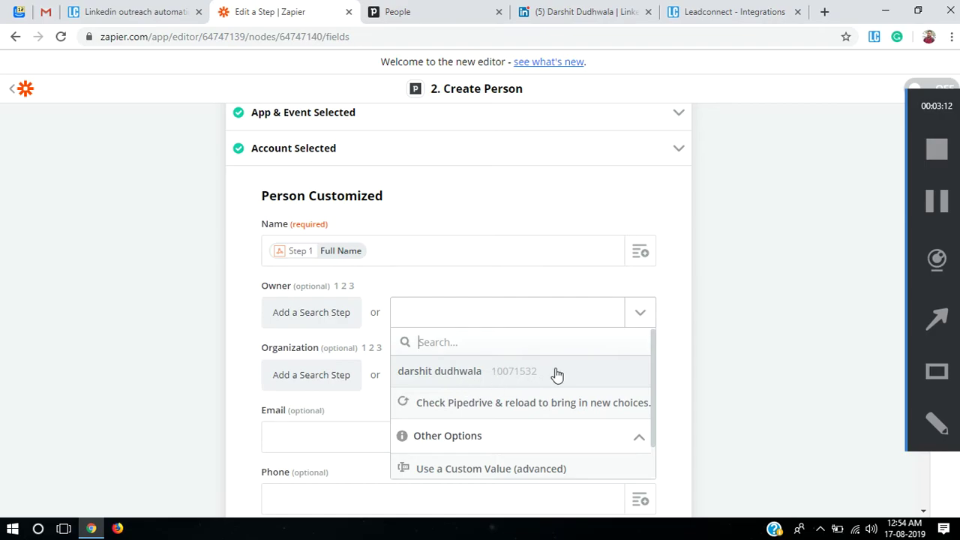
{"action": "left_click", "coordinate": [556, 374]}
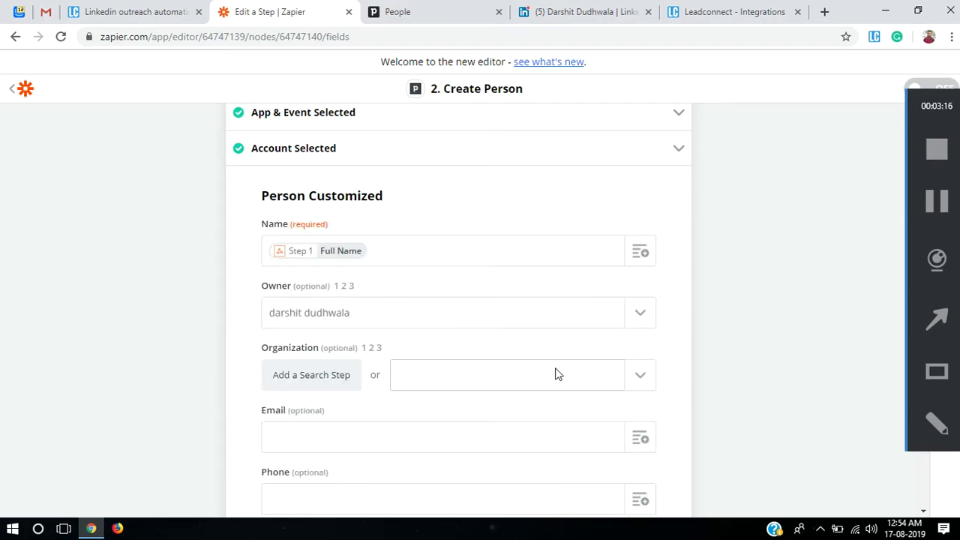
Add a Pipedrive Find Organization search step for Organization, ahead of Create Person
{"action": "left_click", "coordinate": [311, 377]}
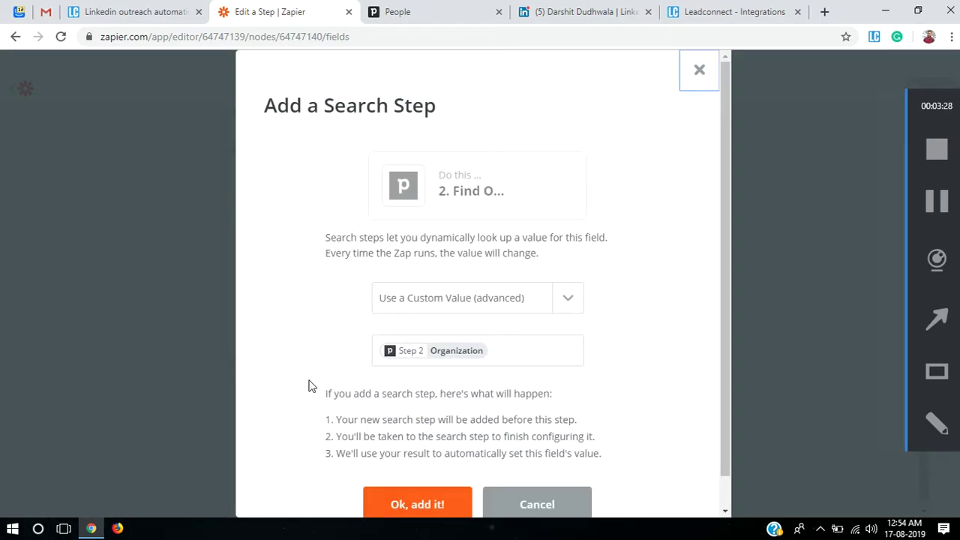
{"action": "scroll", "coordinate": [431, 353], "scroll_direction": "down", "scroll_amount": 1}
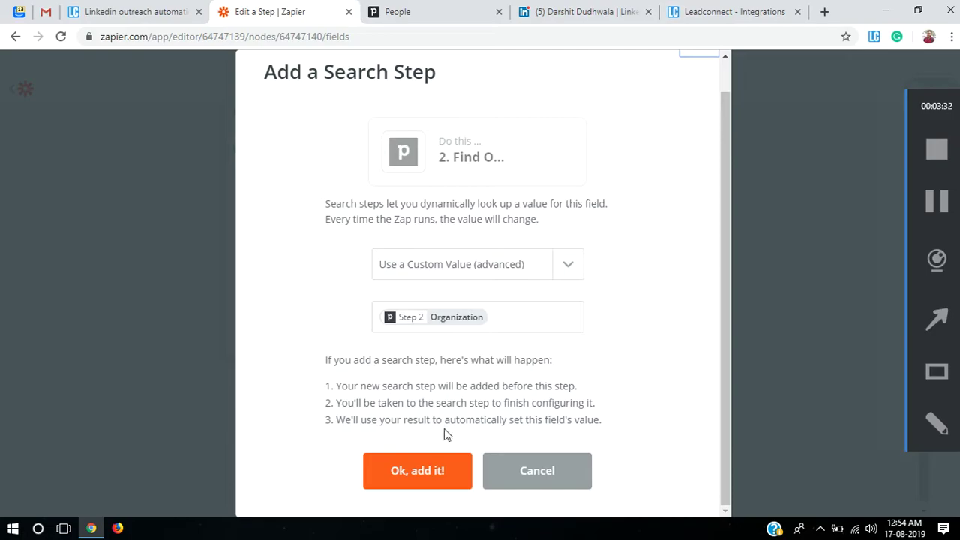
{"action": "scroll", "coordinate": [616, 354], "scroll_direction": "up", "scroll_amount": 1}
{"action": "scroll", "coordinate": [605, 358], "scroll_direction": "down", "scroll_amount": 1}
{"action": "left_click", "coordinate": [424, 459]}
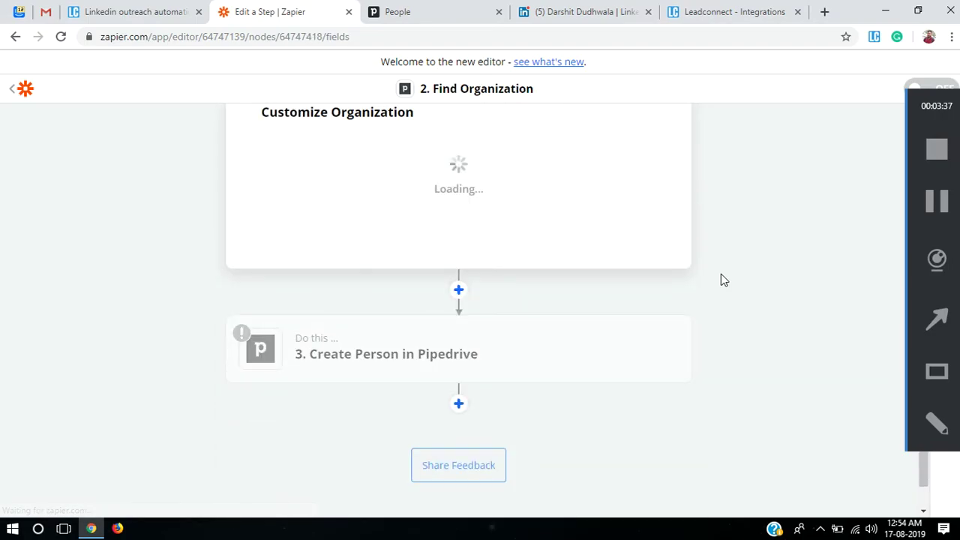
Search organizations by Step 1 Company 1 and create the organization if none is found
{"action": "scroll", "coordinate": [720, 278], "scroll_direction": "up", "scroll_amount": 3}
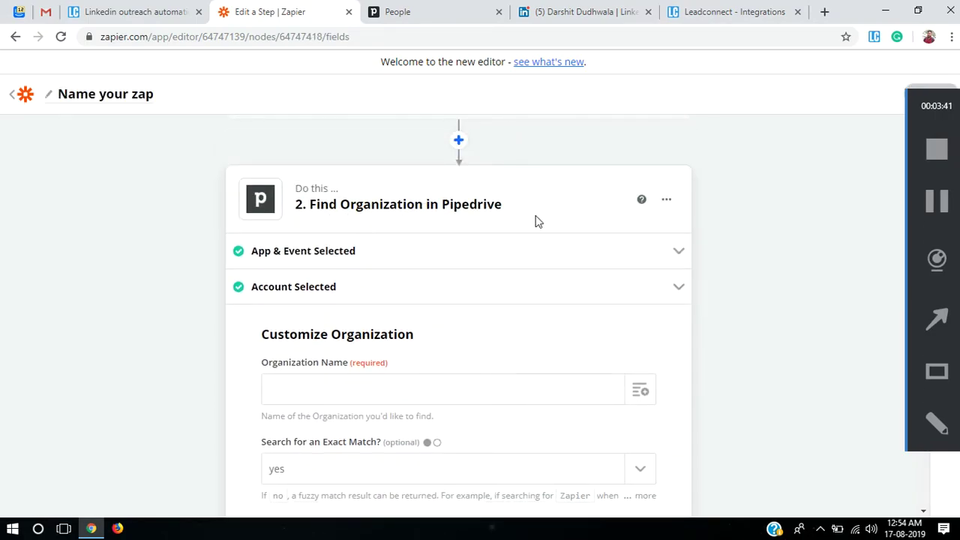
{"action": "scroll", "coordinate": [535, 218], "scroll_direction": "down", "scroll_amount": 2}
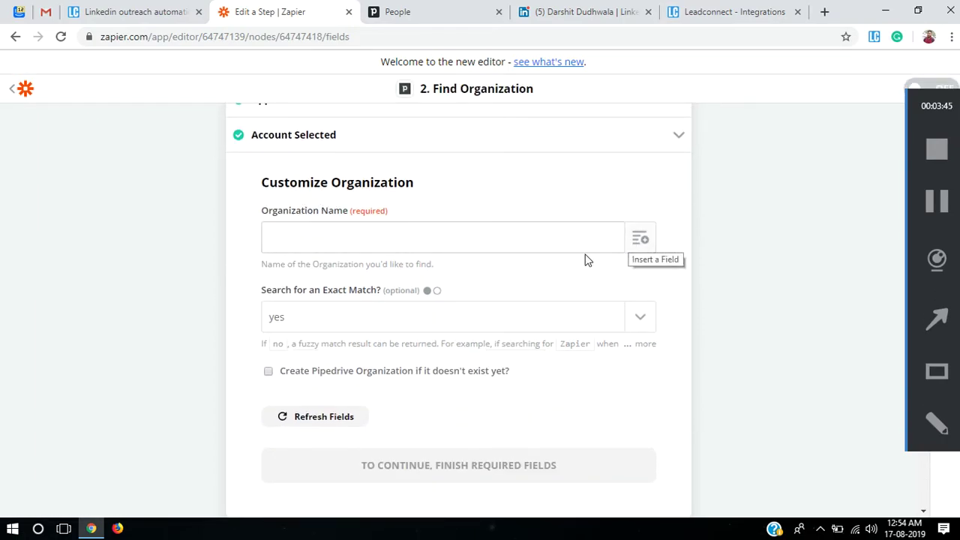
{"action": "left_click", "coordinate": [649, 247]}
{"action": "scroll", "coordinate": [478, 323], "scroll_direction": "down", "scroll_amount": 1}
{"action": "scroll", "coordinate": [478, 323], "scroll_direction": "down", "scroll_amount": 2}
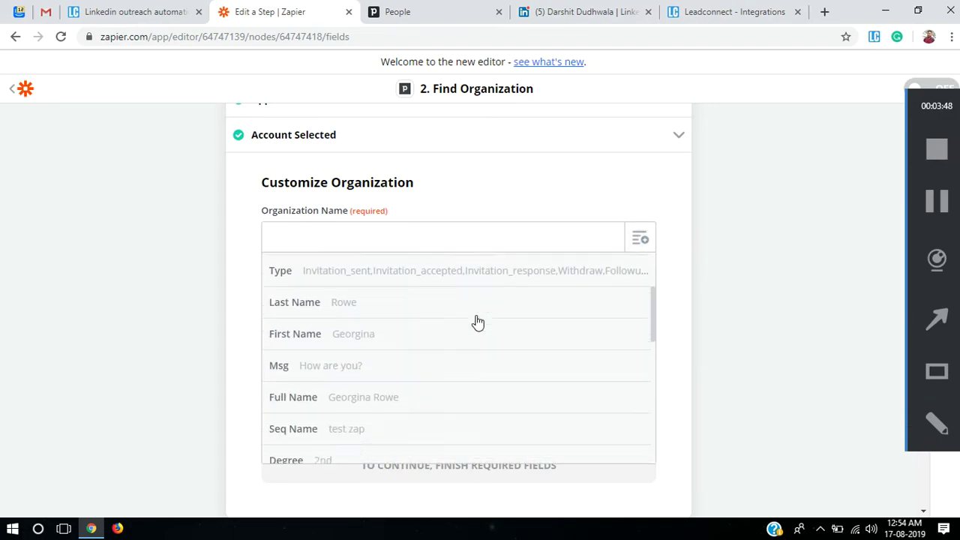
{"action": "scroll", "coordinate": [457, 329], "scroll_direction": "down", "scroll_amount": 1}
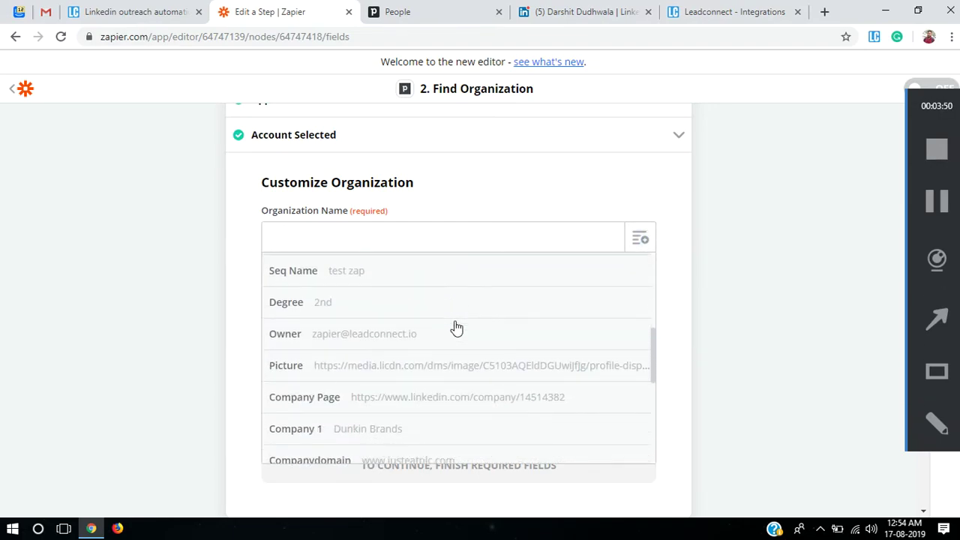
{"action": "left_click", "coordinate": [429, 437]}
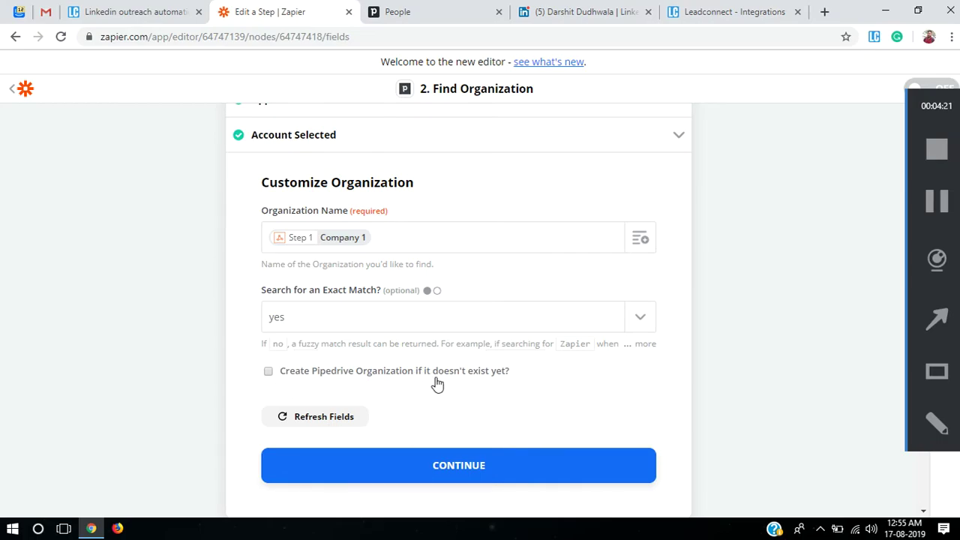
{"action": "left_click", "coordinate": [270, 372]}
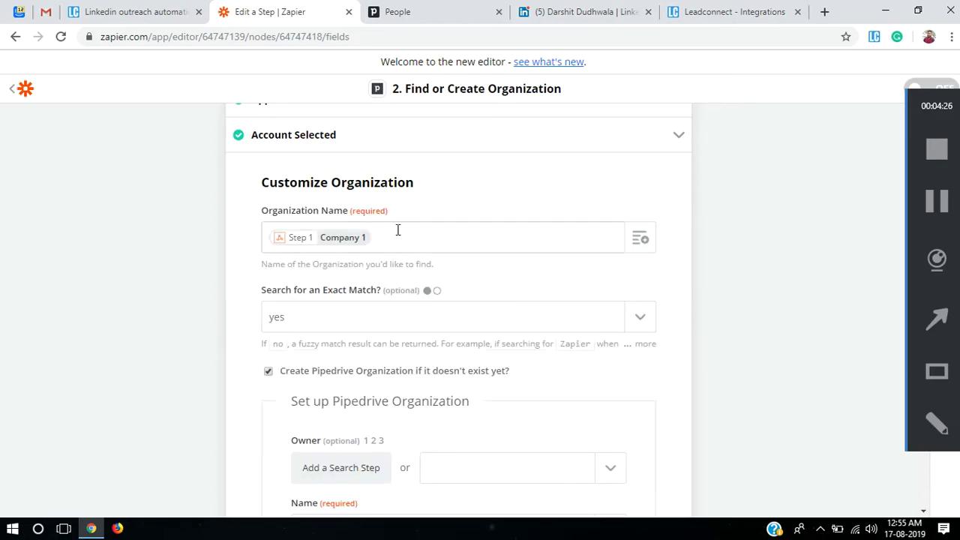
Make the Pipedrive user the owner of new organizations and name them from Step 1 Company 1
{"action": "scroll", "coordinate": [332, 300], "scroll_direction": "down", "scroll_amount": 1}
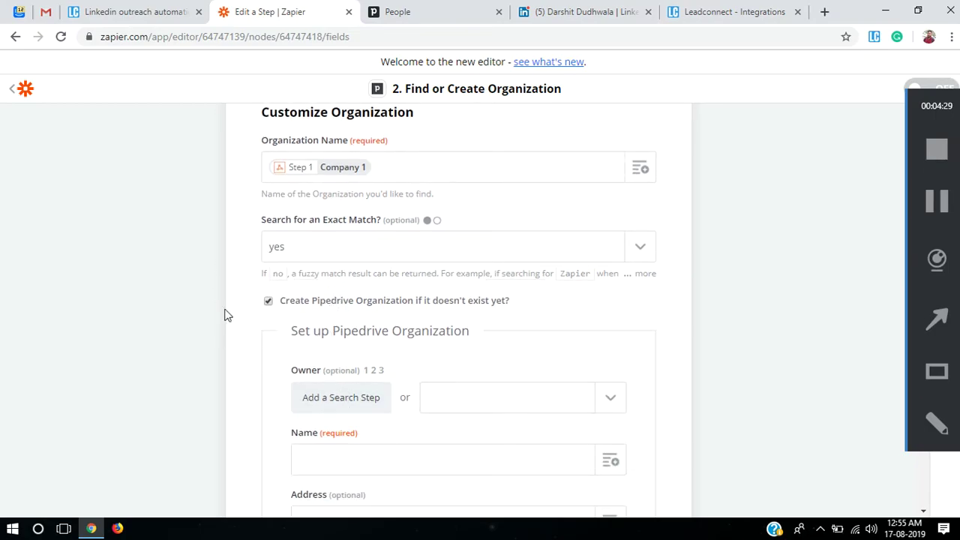
{"action": "scroll", "coordinate": [675, 319], "scroll_direction": "down", "scroll_amount": 3}
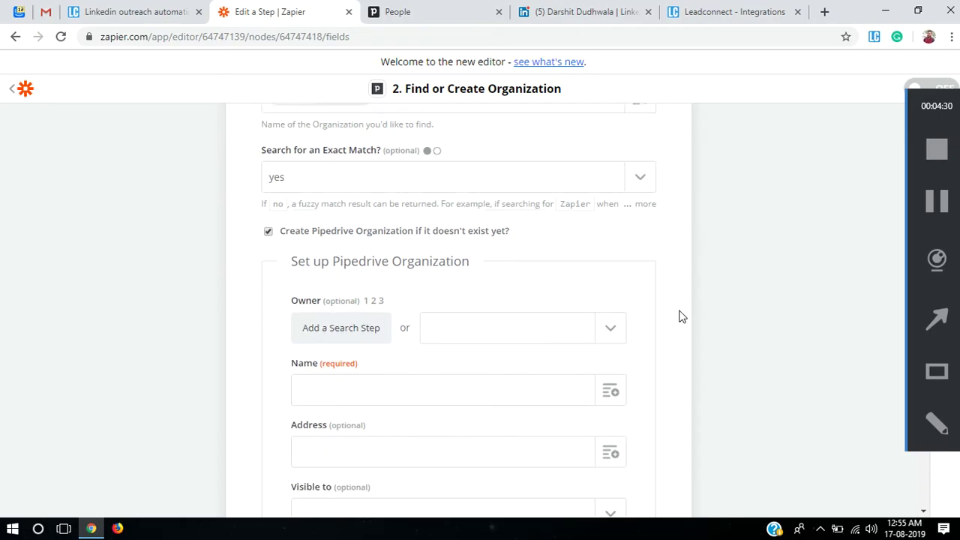
{"action": "scroll", "coordinate": [654, 328], "scroll_direction": "up", "scroll_amount": 1}
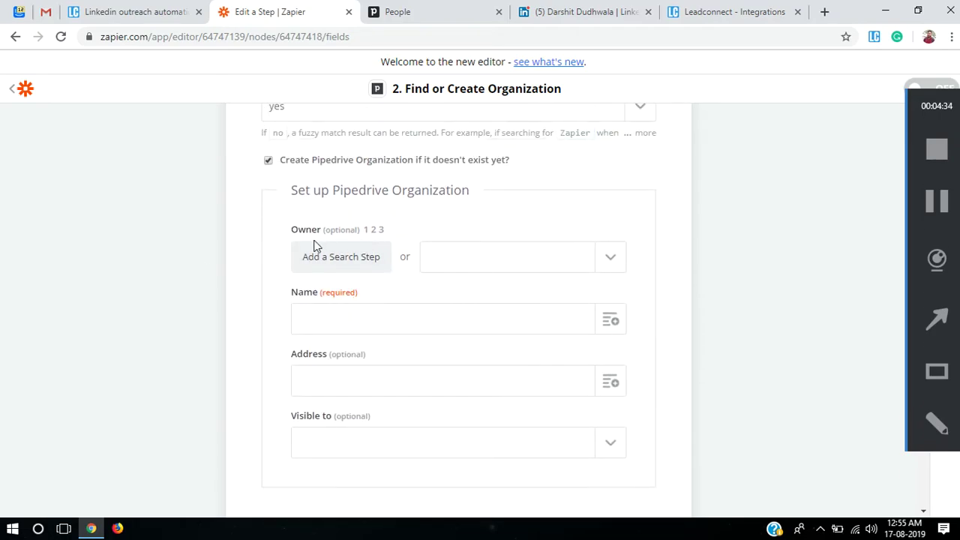
{"action": "left_click", "coordinate": [624, 267]}
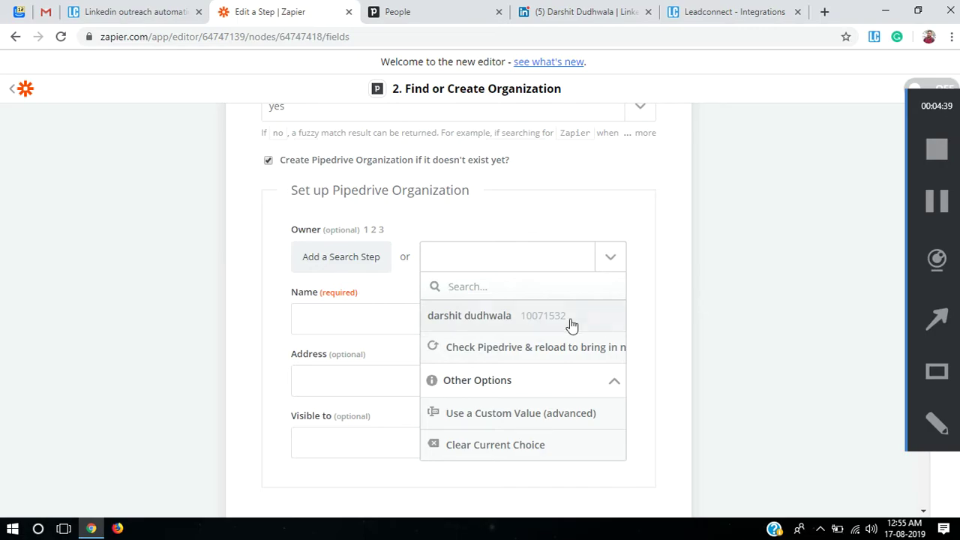
{"action": "left_click", "coordinate": [572, 322]}
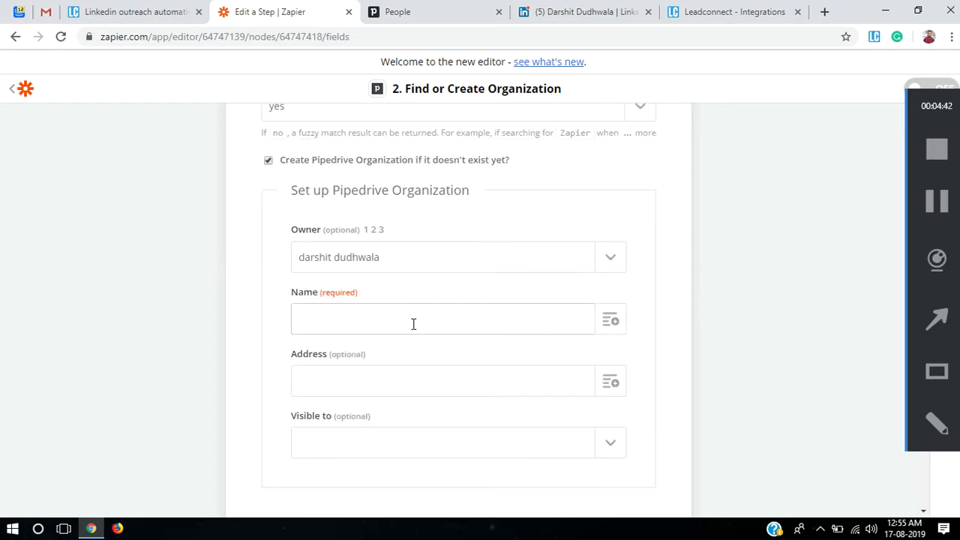
{"action": "left_click", "coordinate": [617, 322]}
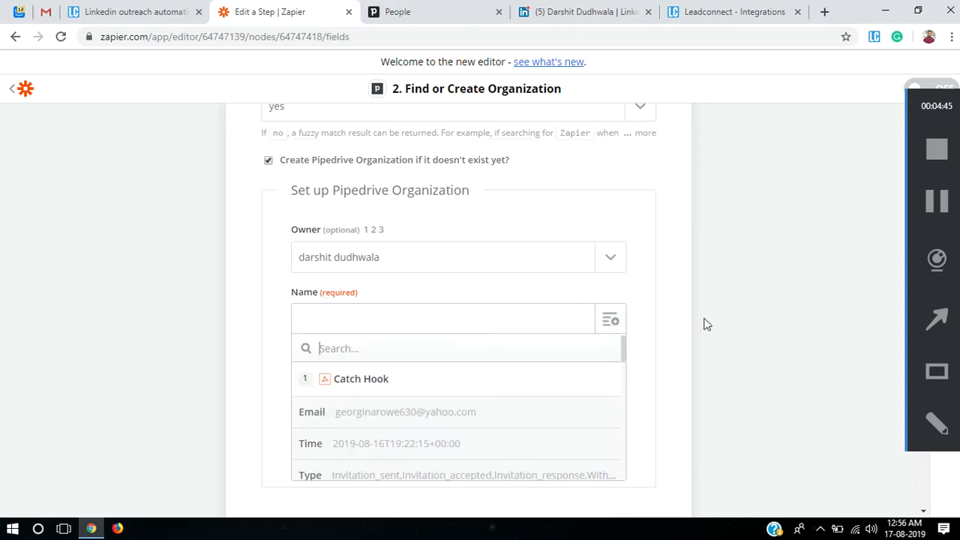
{"action": "scroll", "coordinate": [556, 395], "scroll_direction": "down", "scroll_amount": 3}
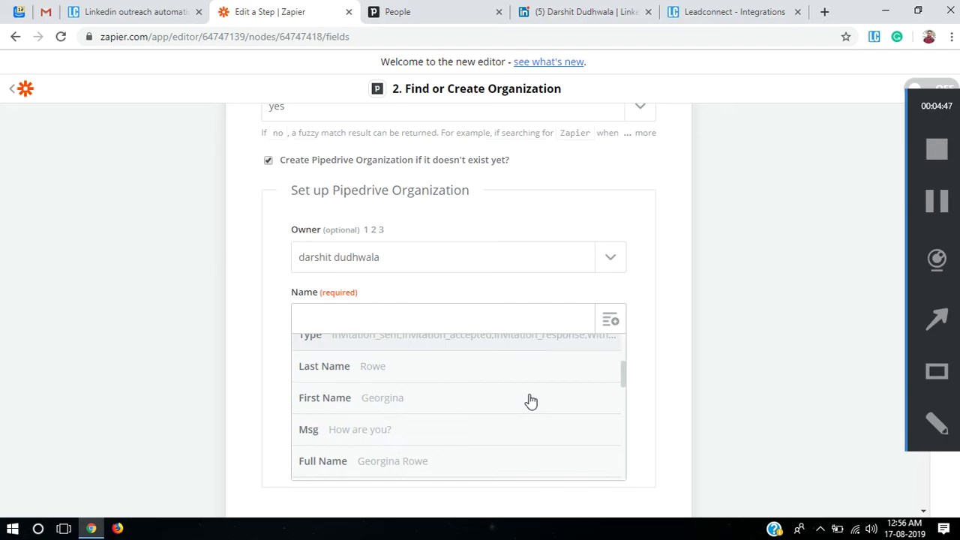
{"action": "scroll", "coordinate": [528, 400], "scroll_direction": "down", "scroll_amount": 4}
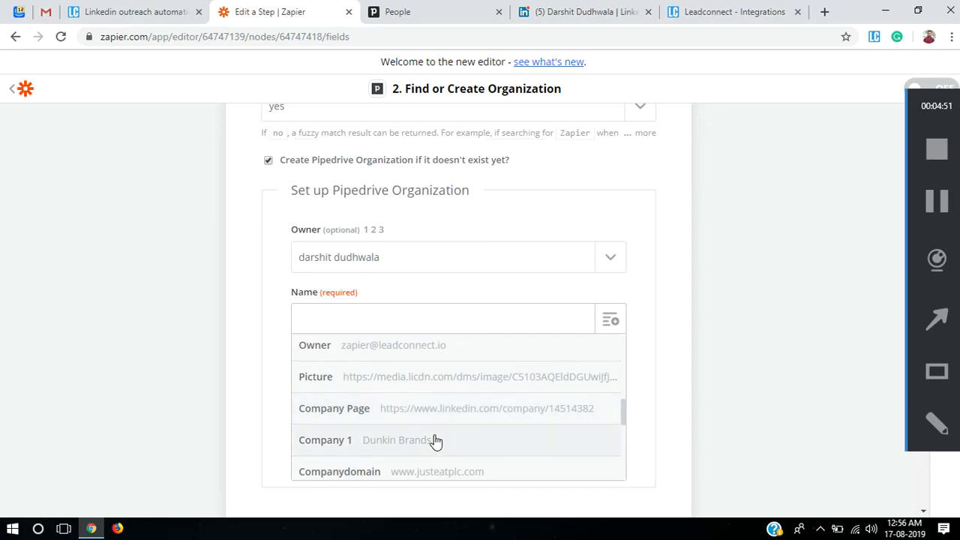
{"action": "left_click", "coordinate": [460, 443]}
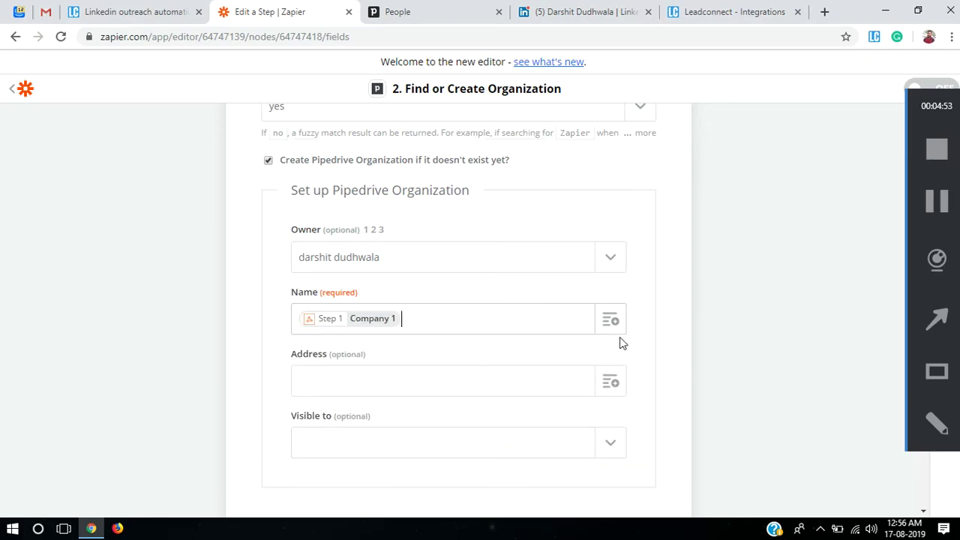
Set organization visibility to Owner & followers and confirm the step's fields
{"action": "scroll", "coordinate": [658, 372], "scroll_direction": "down", "scroll_amount": 1}
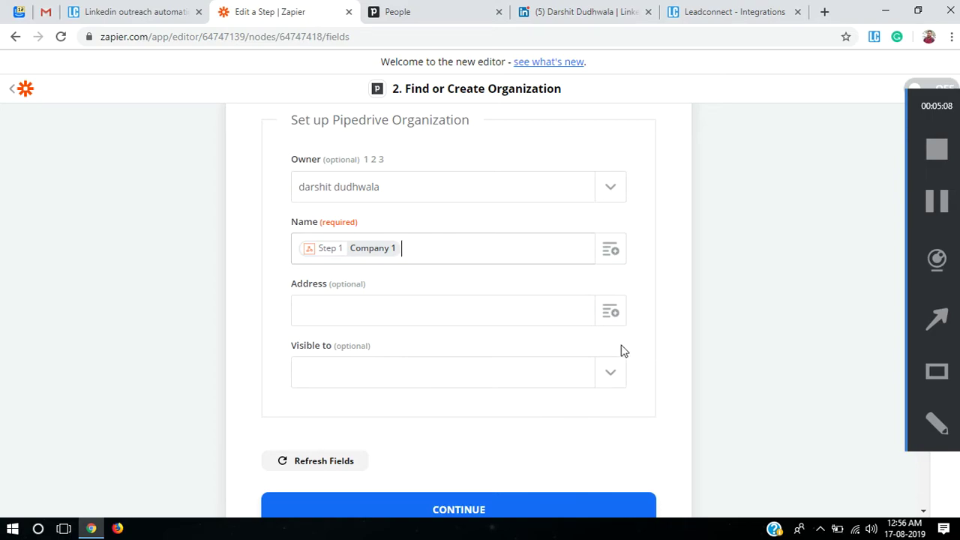
{"action": "left_click", "coordinate": [611, 373]}
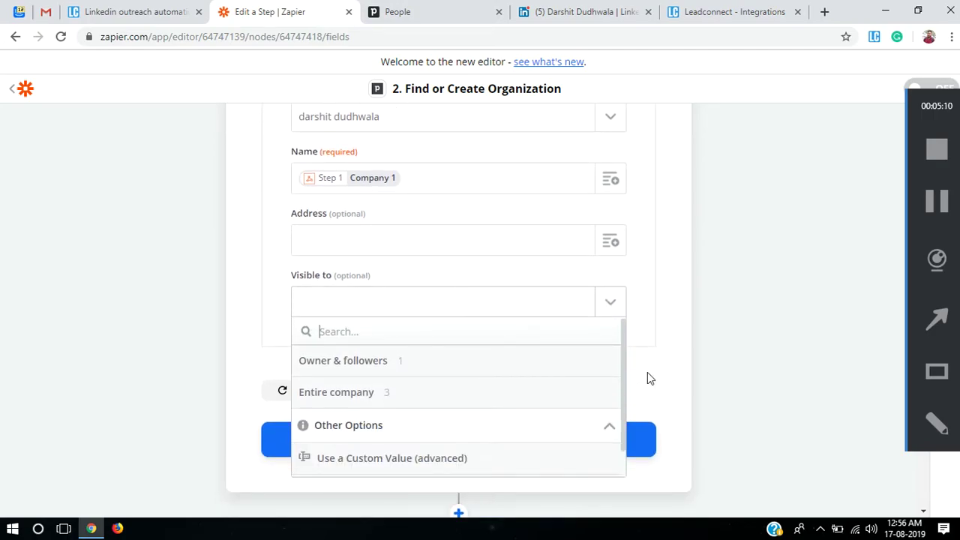
{"action": "left_click", "coordinate": [553, 370]}
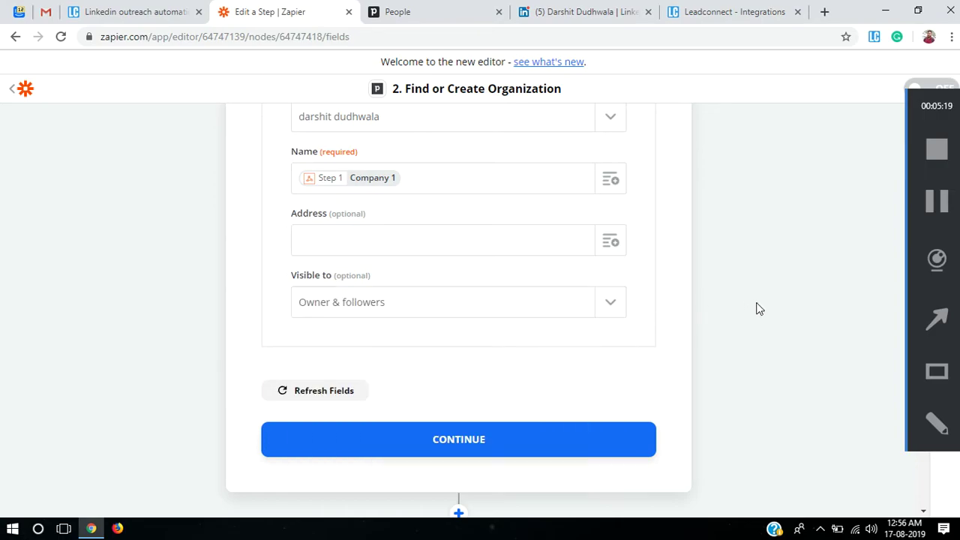
{"action": "left_click", "coordinate": [447, 442]}
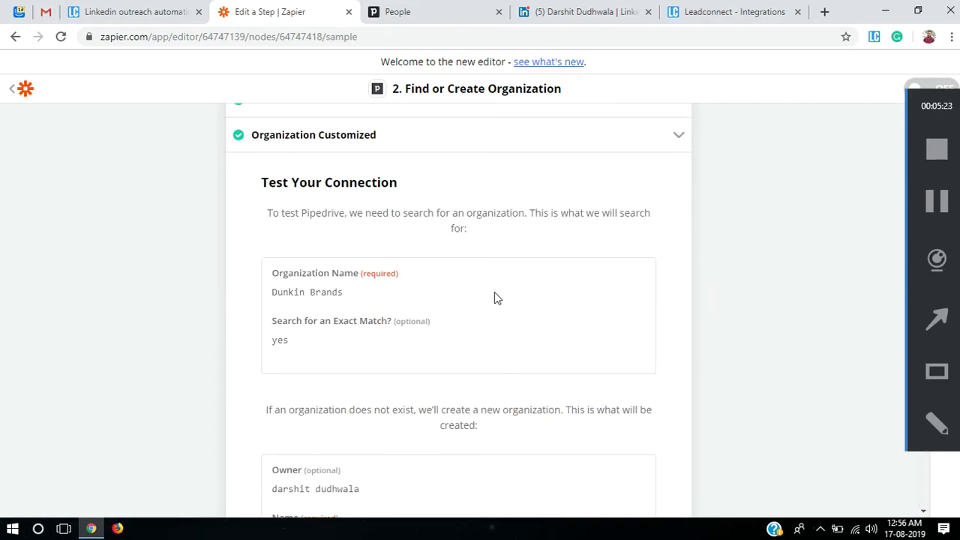
Run the Find or Create Organization test against Pipedrive
{"action": "scroll", "coordinate": [442, 203], "scroll_direction": "down", "scroll_amount": 1}
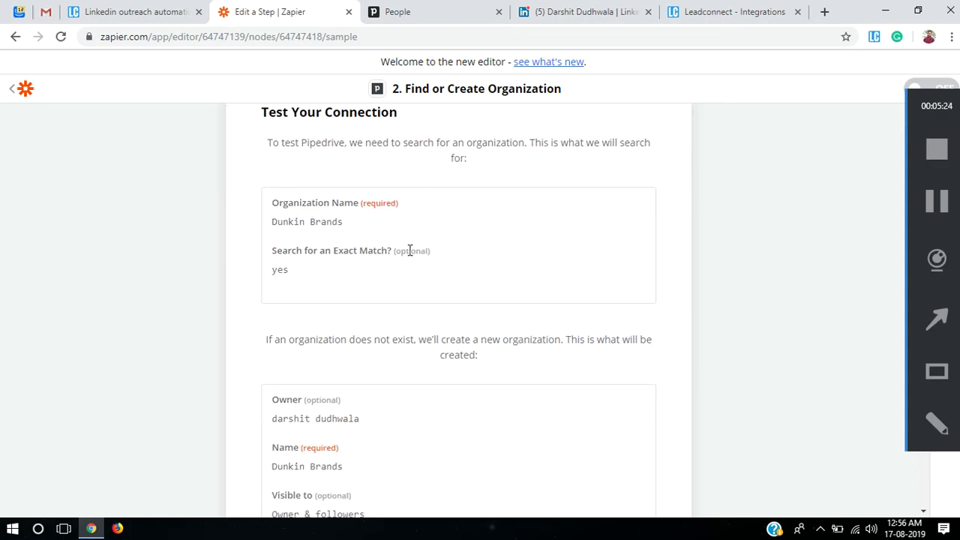
{"action": "scroll", "coordinate": [409, 281], "scroll_direction": "down", "scroll_amount": 1}
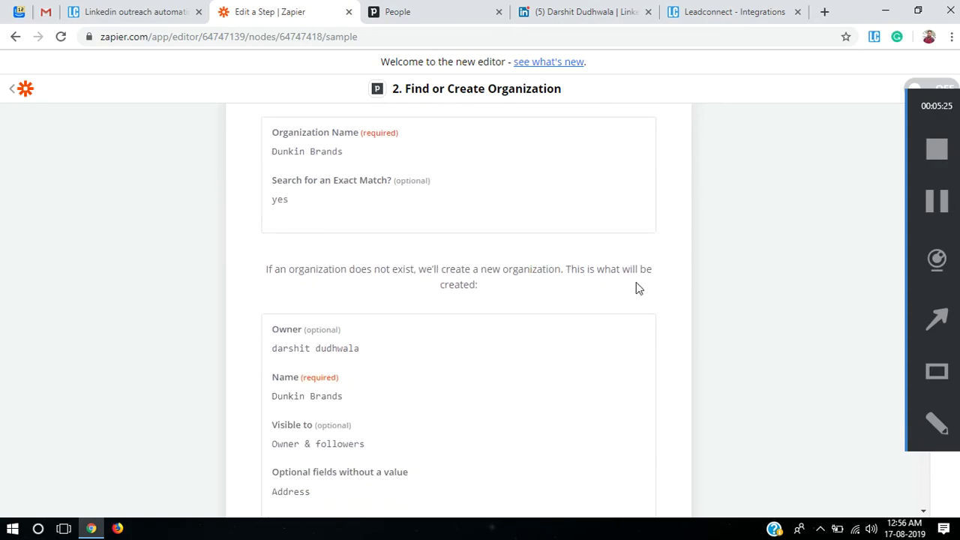
{"action": "scroll", "coordinate": [629, 294], "scroll_direction": "down", "scroll_amount": 1}
{"action": "scroll", "coordinate": [487, 390], "scroll_direction": "down", "scroll_amount": 1}
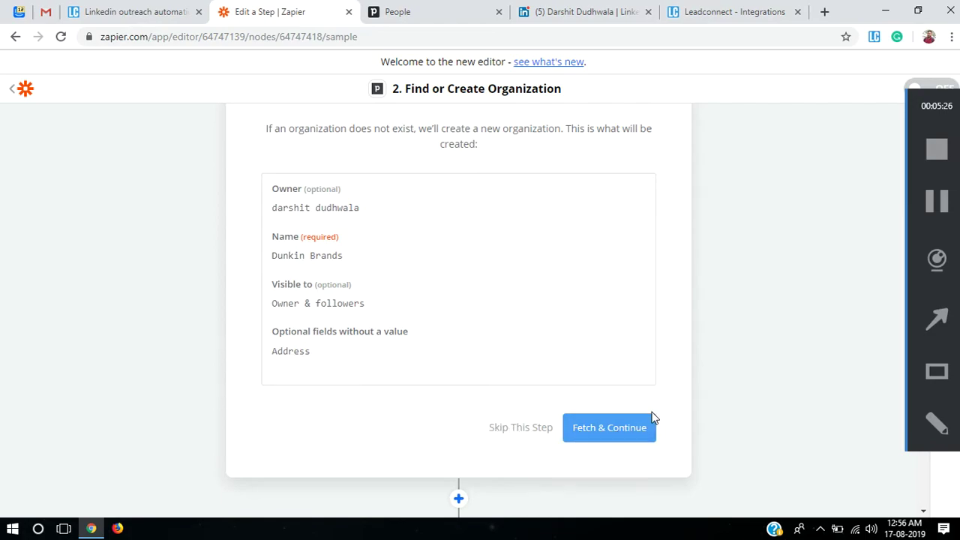
{"action": "left_click", "coordinate": [637, 432]}
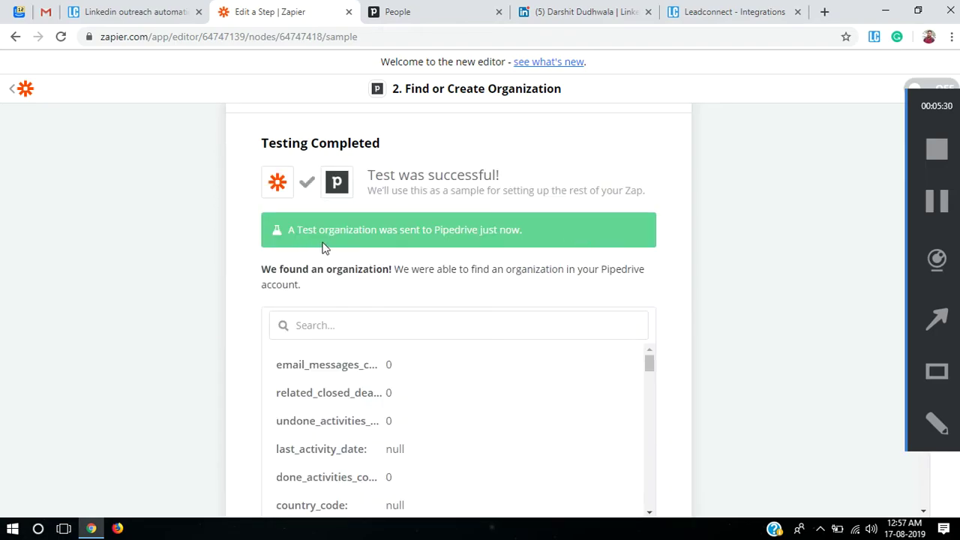
Review the found organization, finish the step, and check Pipedrive's empty people list
{"action": "scroll", "coordinate": [563, 248], "scroll_direction": "down", "scroll_amount": 1}
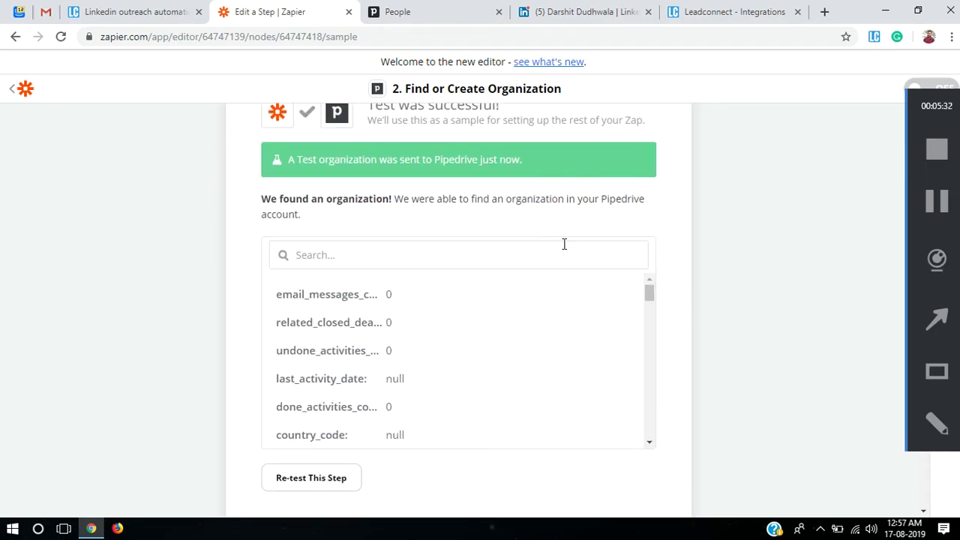
{"action": "scroll", "coordinate": [548, 263], "scroll_direction": "down", "scroll_amount": 1}
{"action": "scroll", "coordinate": [495, 315], "scroll_direction": "down", "scroll_amount": 5}
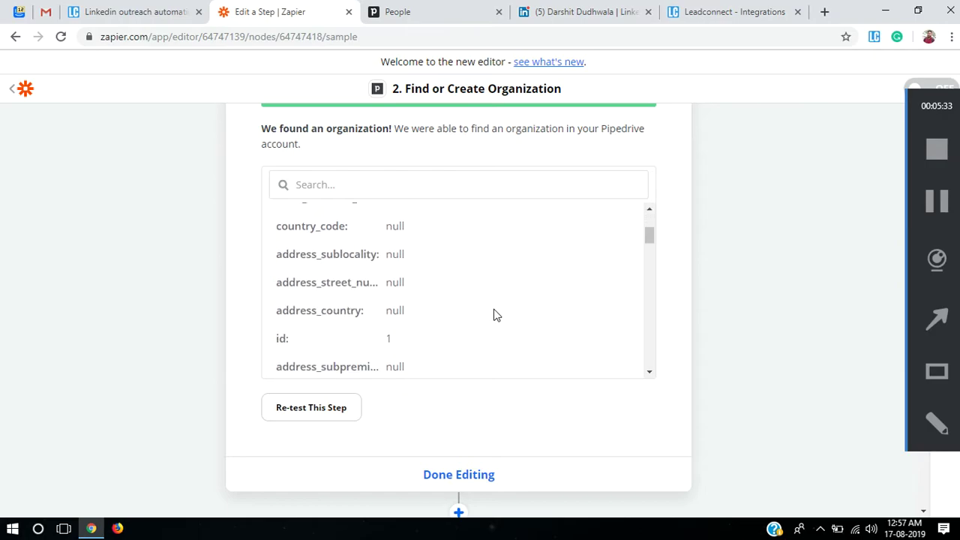
{"action": "scroll", "coordinate": [495, 316], "scroll_direction": "down", "scroll_amount": 15}
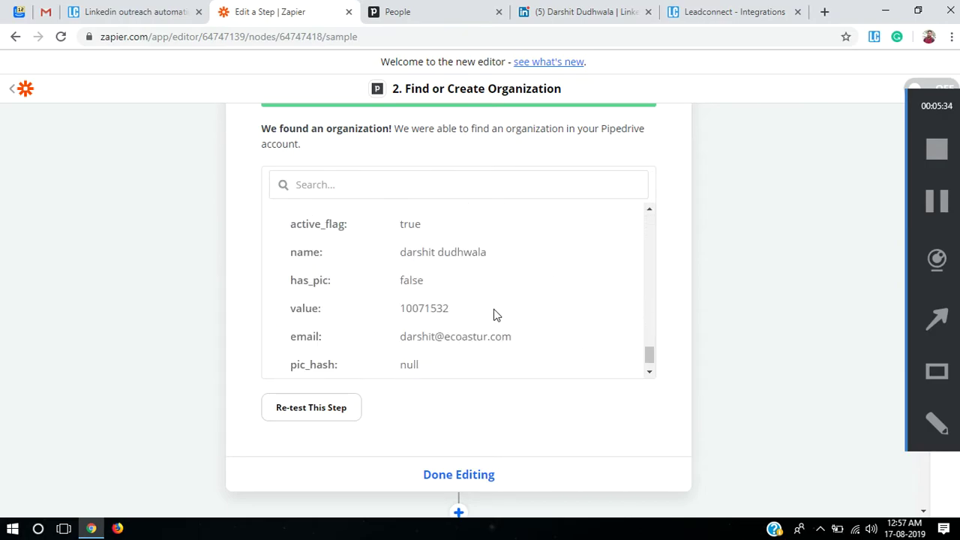
{"action": "left_click", "coordinate": [460, 474]}
{"action": "left_click", "coordinate": [443, 9]}
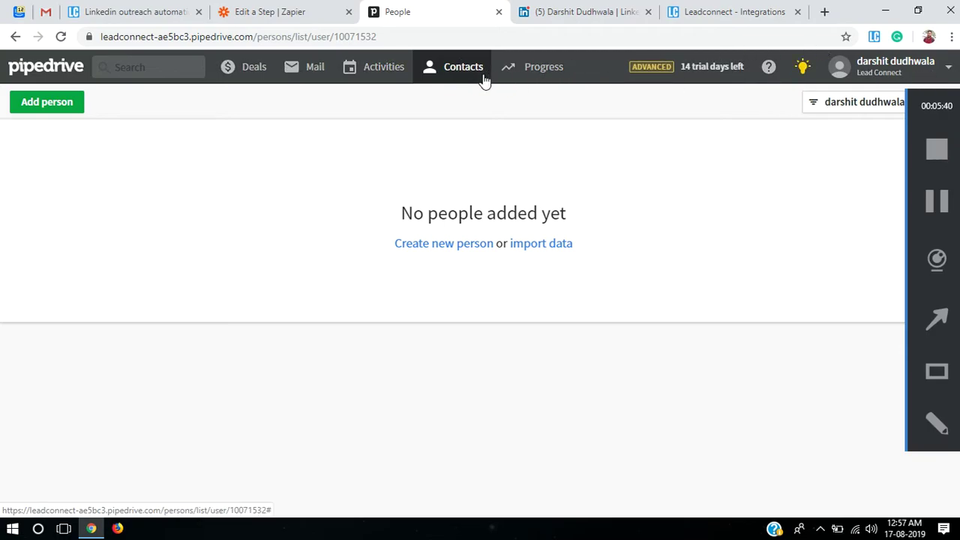
{"action": "left_click", "coordinate": [906, 70]}
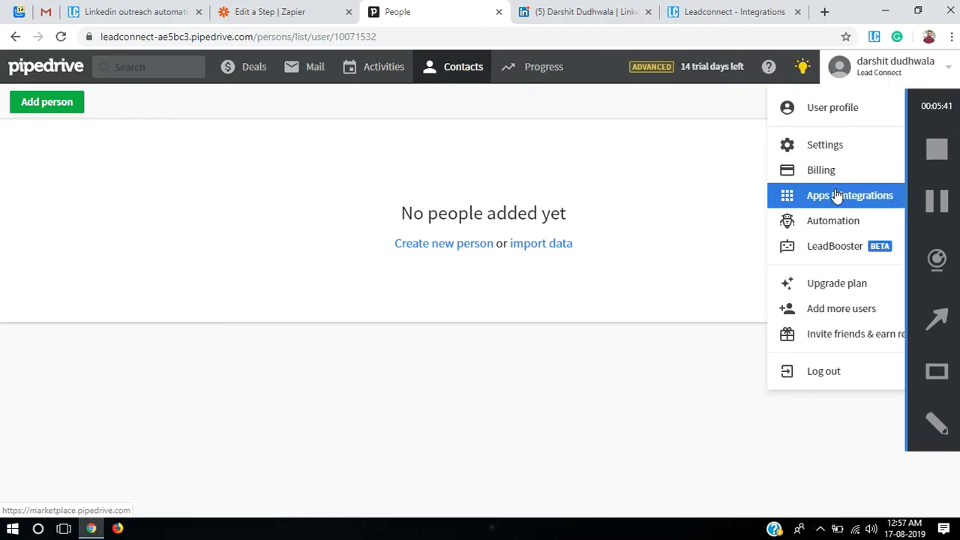
Browse Pipedrive's Activities, Mail and Deals, ending on the empty $0 deals pipeline
{"action": "left_click", "coordinate": [893, 76]}
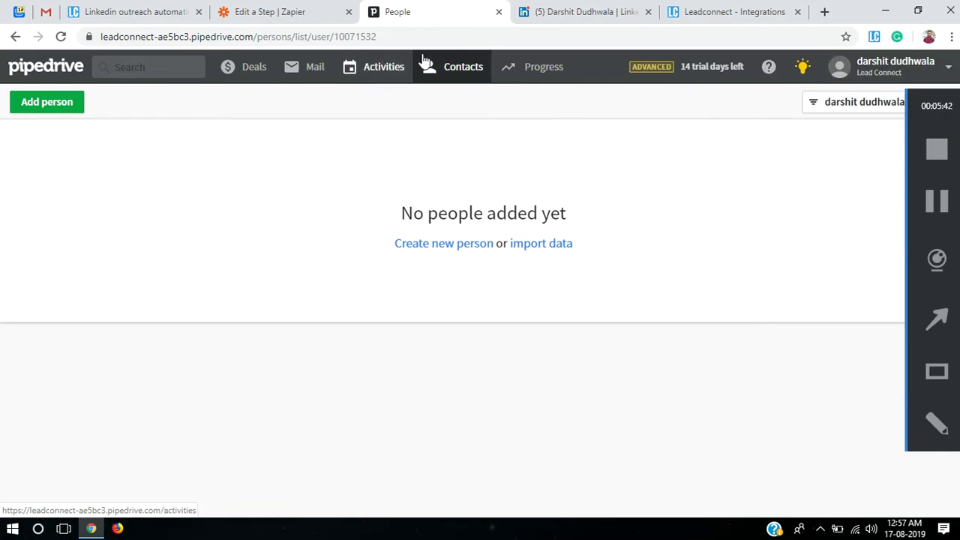
{"action": "left_click", "coordinate": [393, 75]}
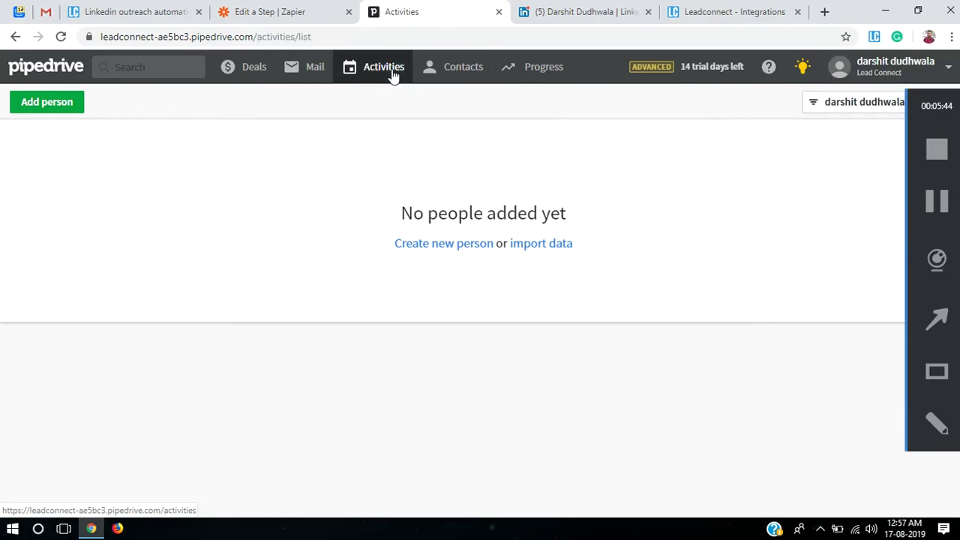
{"action": "left_click", "coordinate": [320, 74]}
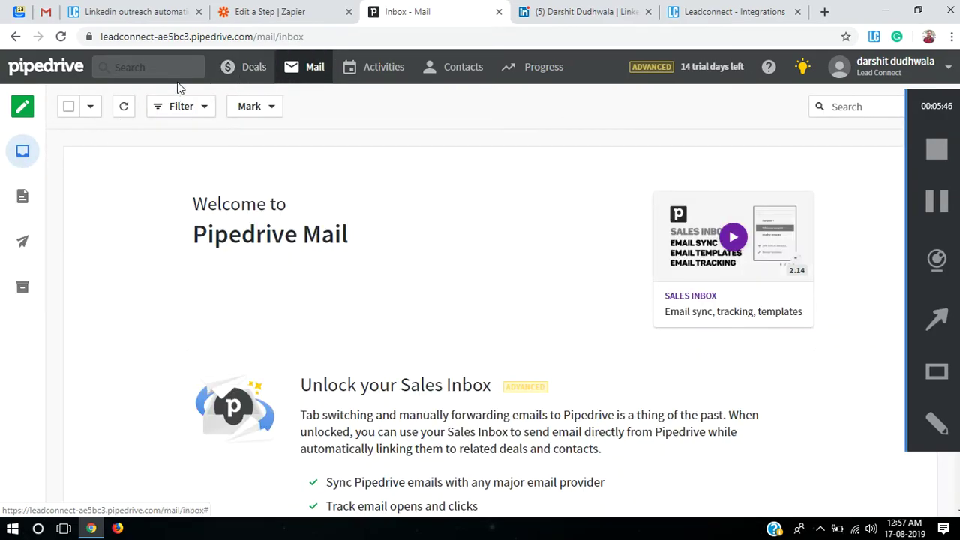
{"action": "left_click", "coordinate": [253, 75]}
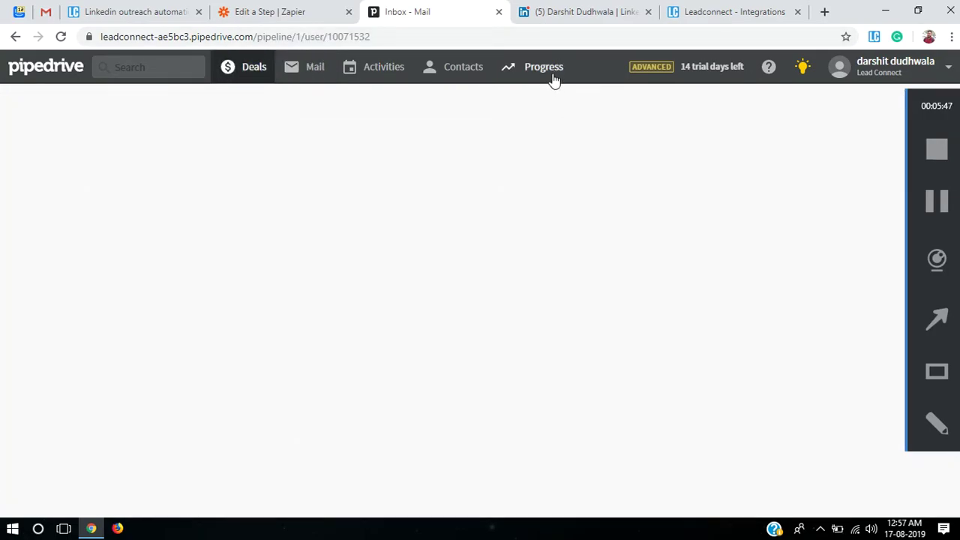
{"action": "mouse_move", "coordinate": [553, 80]}
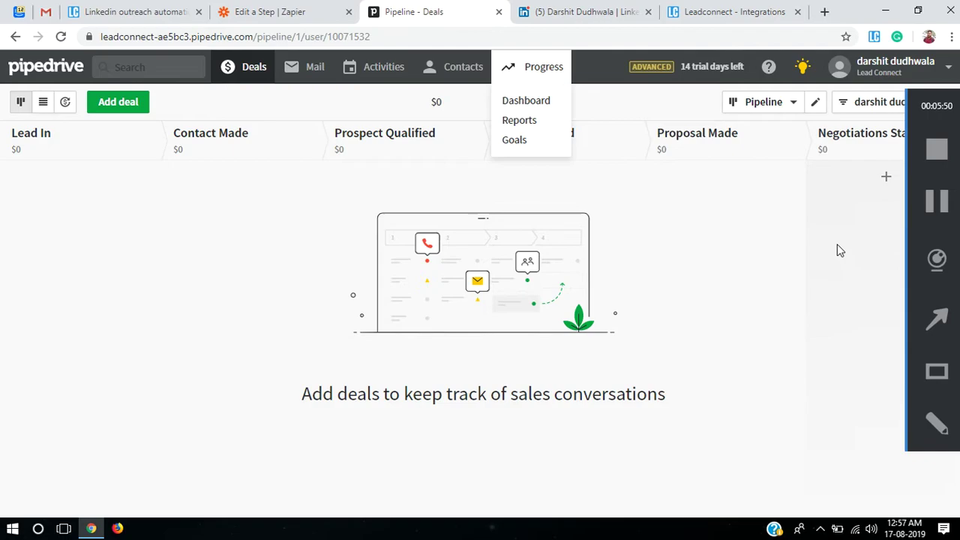
{"action": "left_click", "coordinate": [793, 105]}
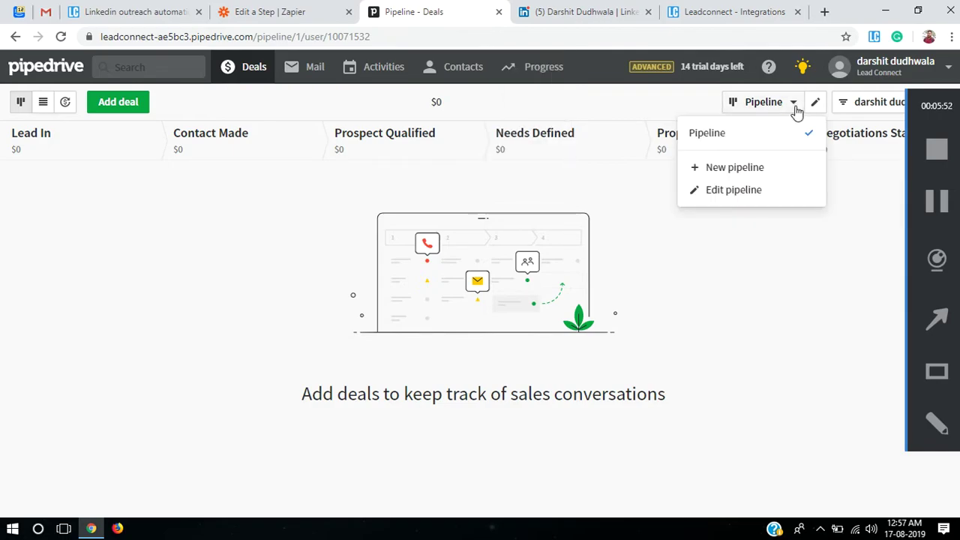
{"action": "left_click", "coordinate": [797, 105]}
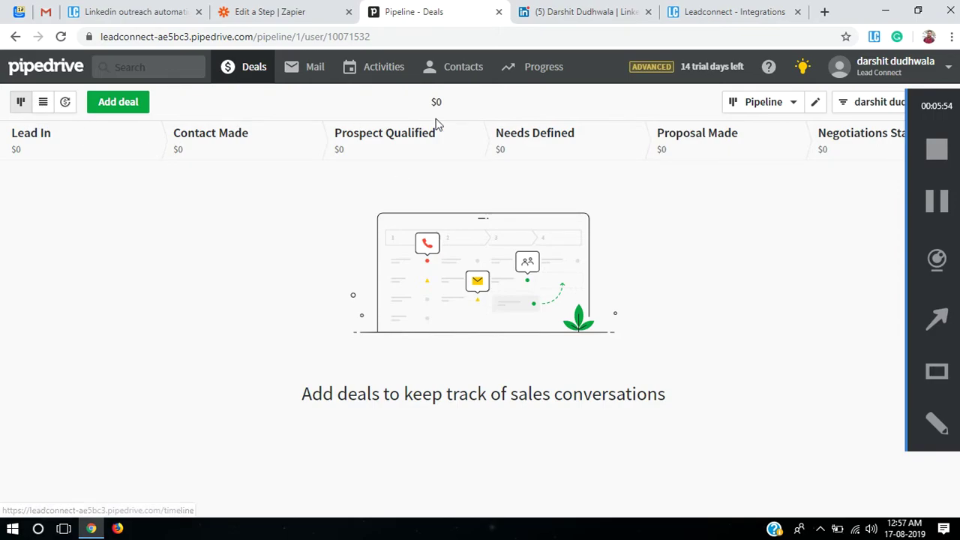
{"action": "left_click", "coordinate": [270, 18]}
Open the Create Person step and confirm the Pipedrive app, Create Person event and account
{"action": "left_click", "coordinate": [478, 270]}
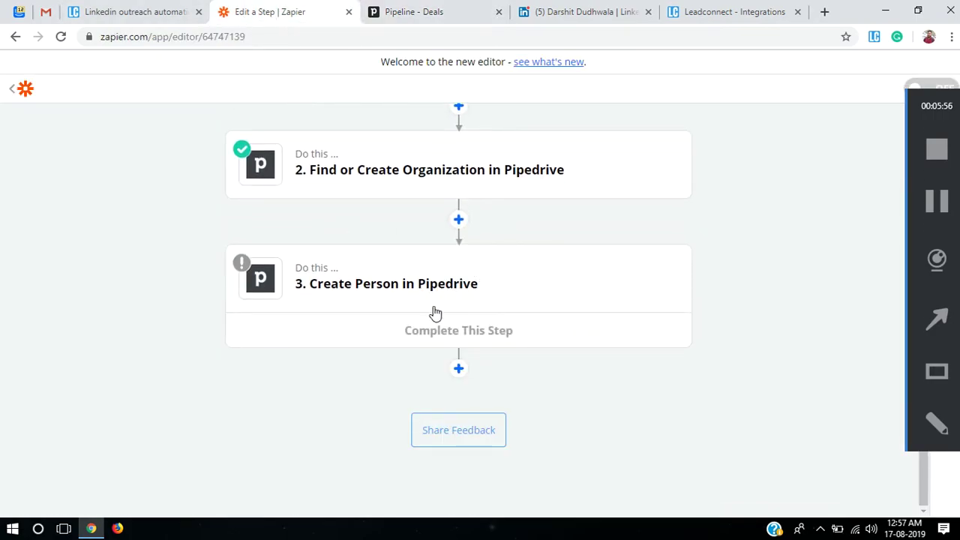
{"action": "left_click", "coordinate": [463, 298]}
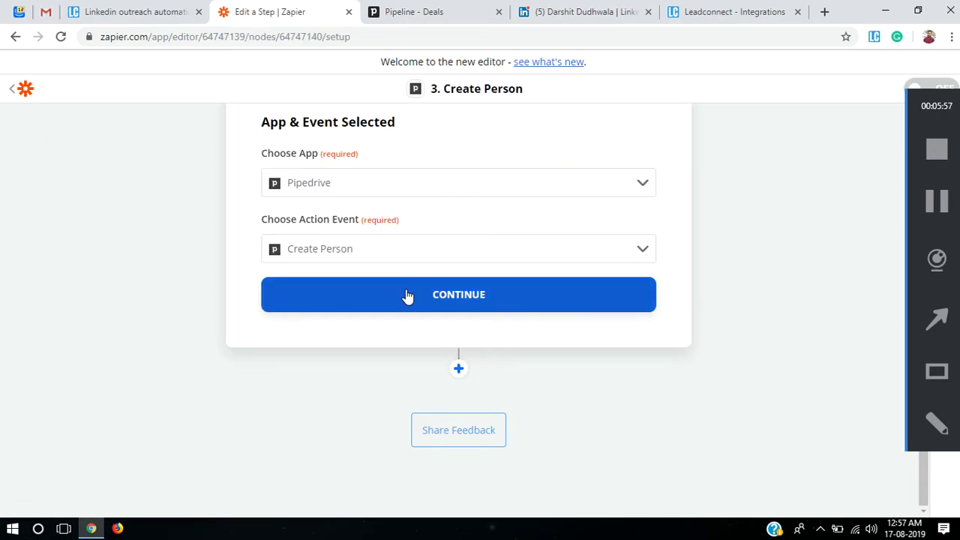
{"action": "scroll", "coordinate": [367, 225], "scroll_direction": "up", "scroll_amount": 1}
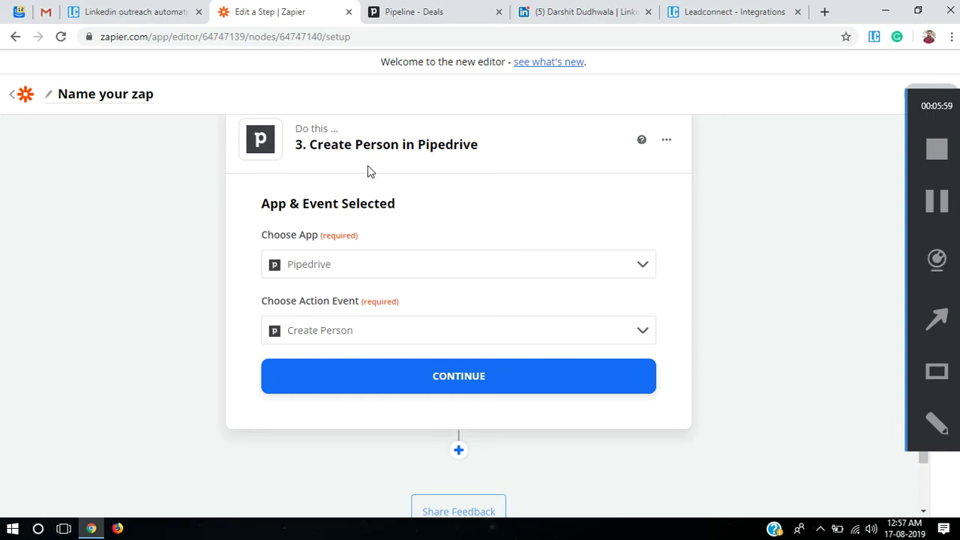
{"action": "left_click", "coordinate": [476, 388]}
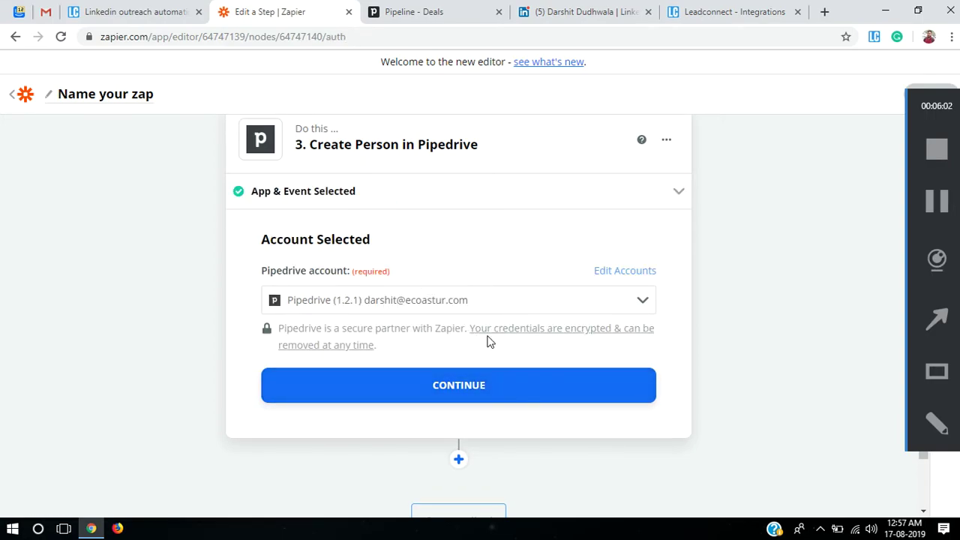
{"action": "left_click", "coordinate": [510, 394]}
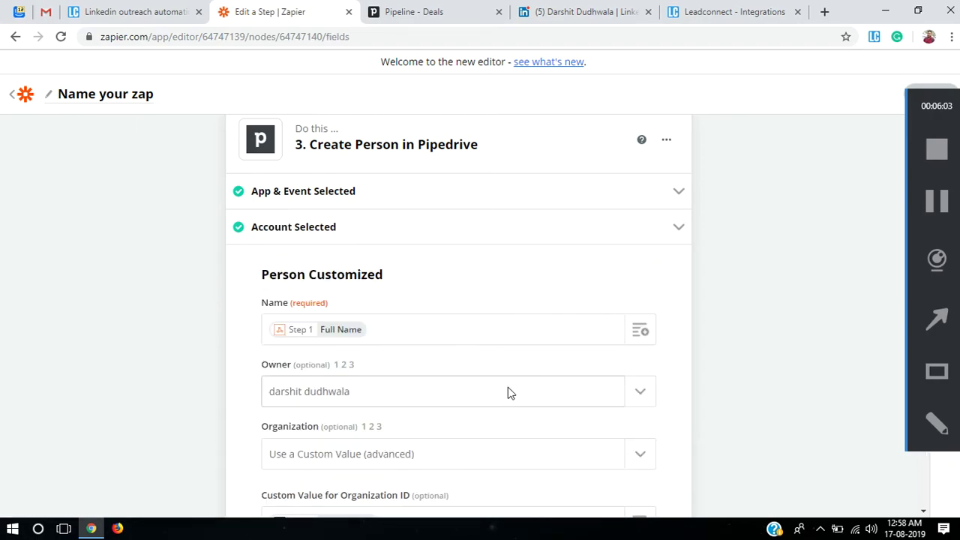
{"action": "scroll", "coordinate": [508, 391], "scroll_direction": "down", "scroll_amount": 3}
{"action": "scroll", "coordinate": [509, 388], "scroll_direction": "down", "scroll_amount": 2}
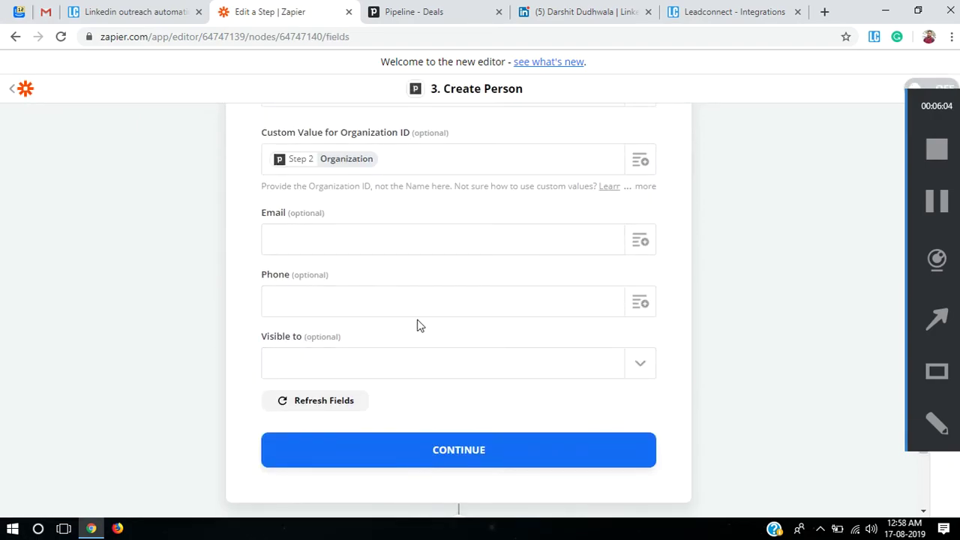
{"action": "scroll", "coordinate": [418, 326], "scroll_direction": "up", "scroll_amount": 1}
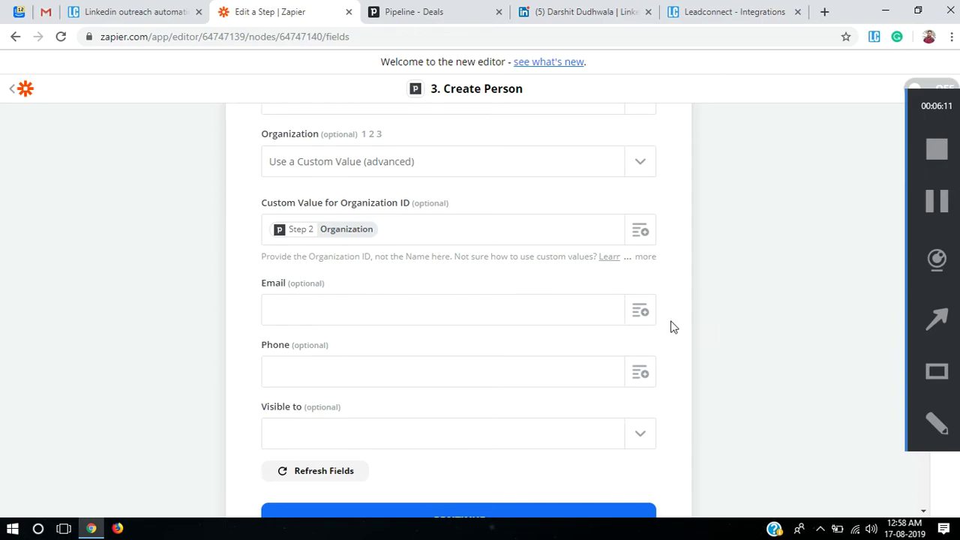
Map Email to the lead's email from the step 1 Catch Hook, leaving Phone unmapped
{"action": "left_click", "coordinate": [648, 321]}
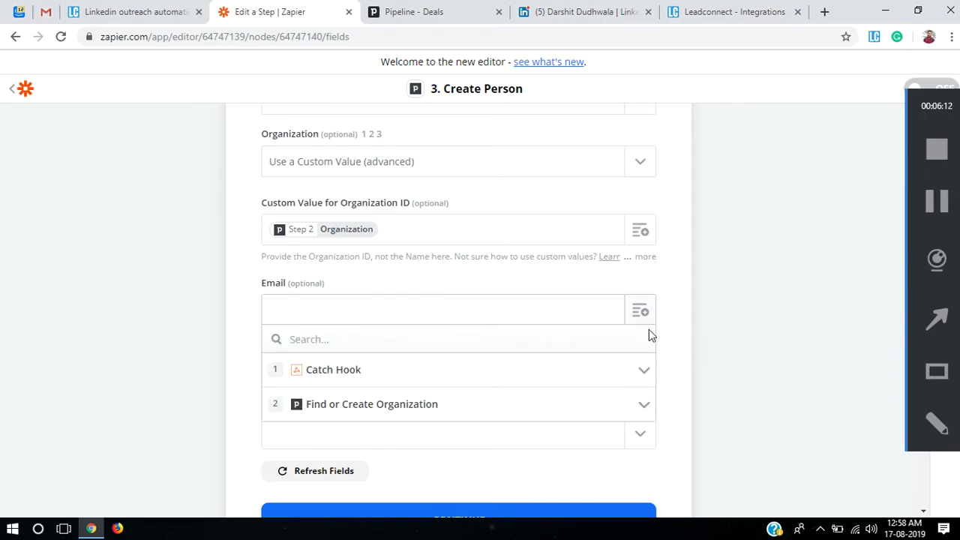
{"action": "left_click", "coordinate": [644, 373]}
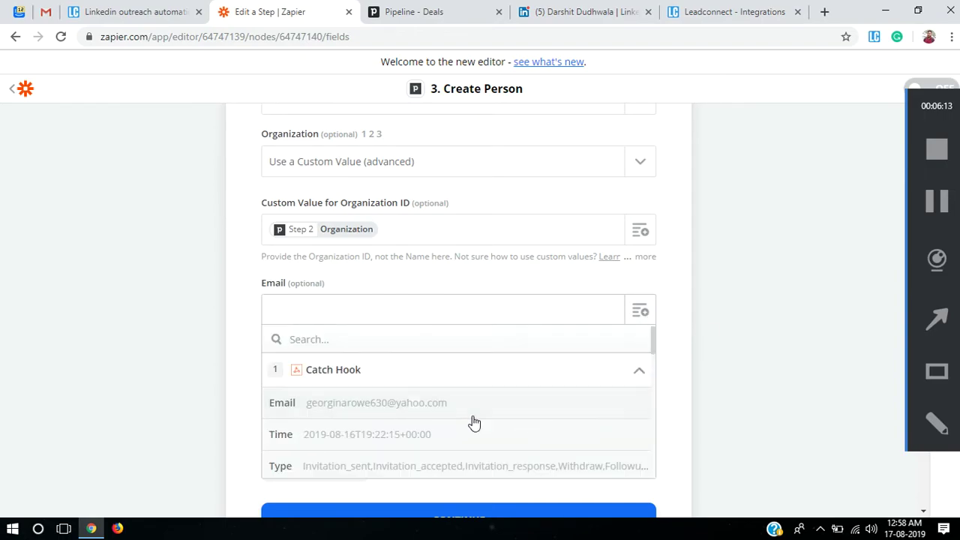
{"action": "left_click", "coordinate": [465, 404]}
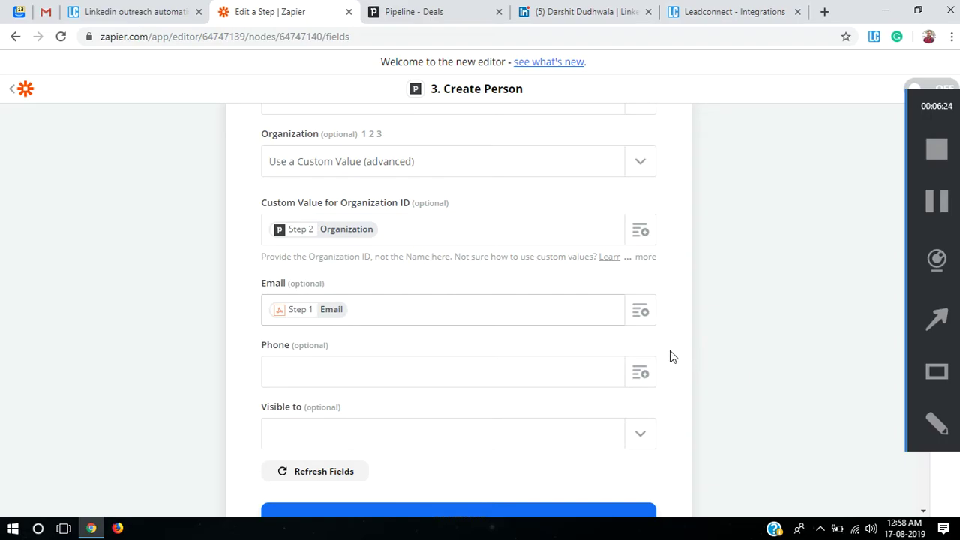
{"action": "left_click", "coordinate": [644, 375]}
{"action": "left_click", "coordinate": [655, 438]}
{"action": "scroll", "coordinate": [625, 443], "scroll_direction": "down", "scroll_amount": 5}
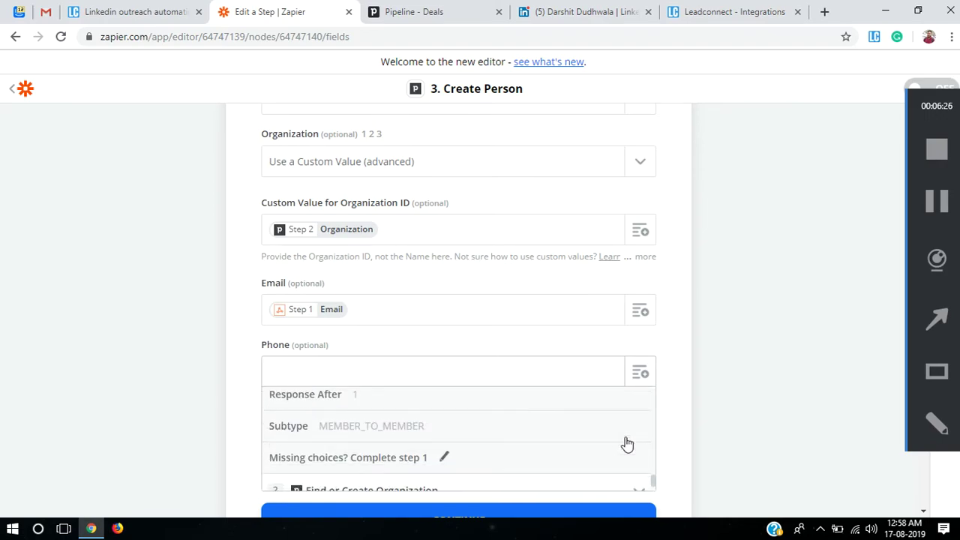
{"action": "left_click", "coordinate": [649, 373]}
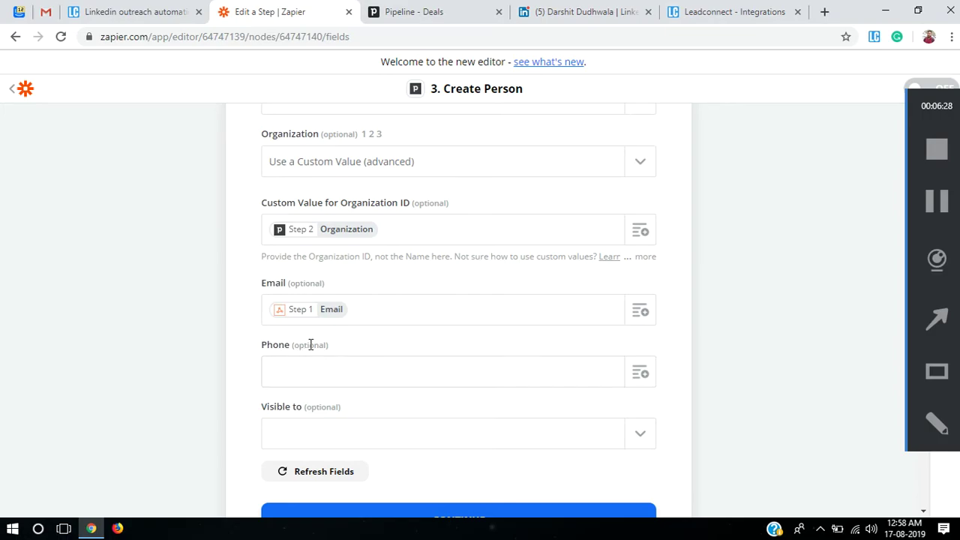
Set Visible to Owner & followers and continue to the test screen
{"action": "scroll", "coordinate": [859, 409], "scroll_direction": "down", "scroll_amount": 1}
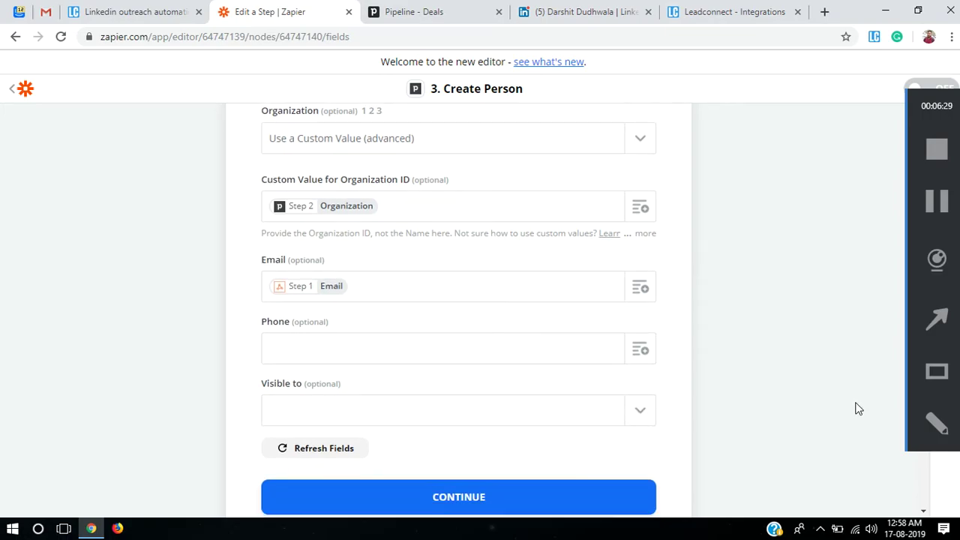
{"action": "scroll", "coordinate": [859, 409], "scroll_direction": "down", "scroll_amount": 2}
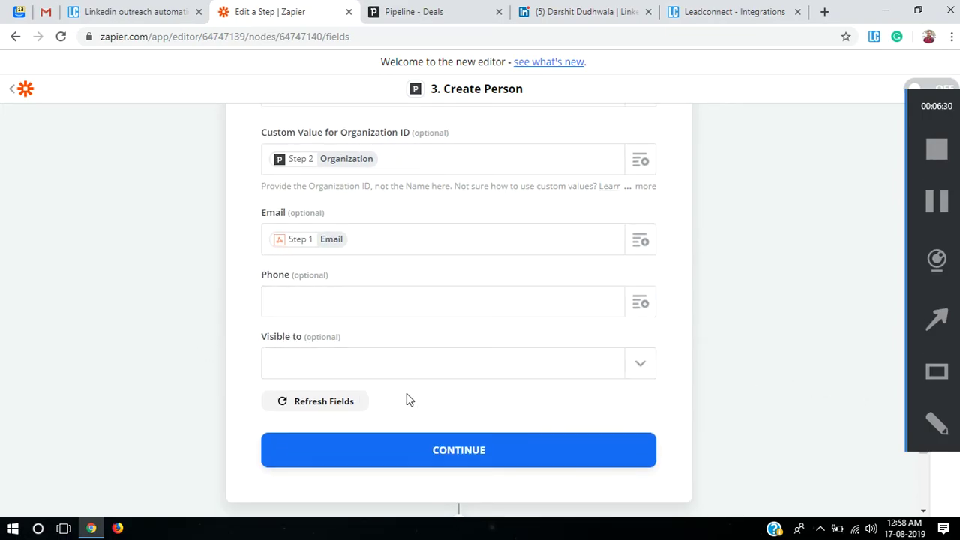
{"action": "left_click", "coordinate": [639, 365]}
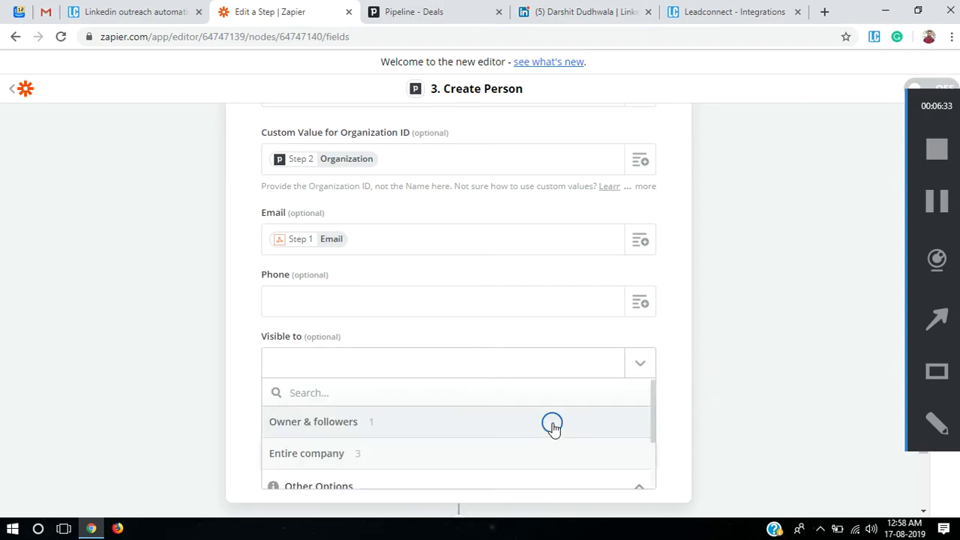
{"action": "left_click", "coordinate": [553, 424]}
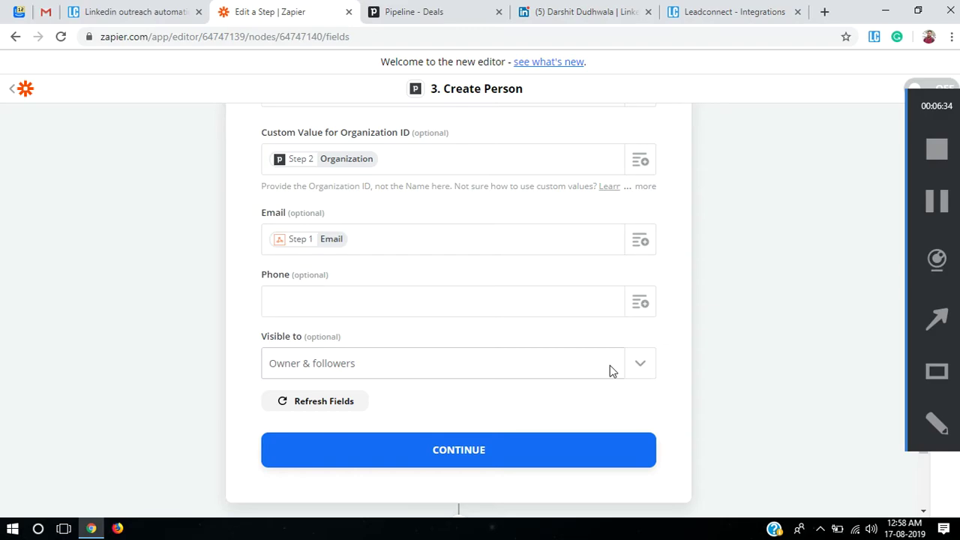
{"action": "left_click", "coordinate": [634, 456]}
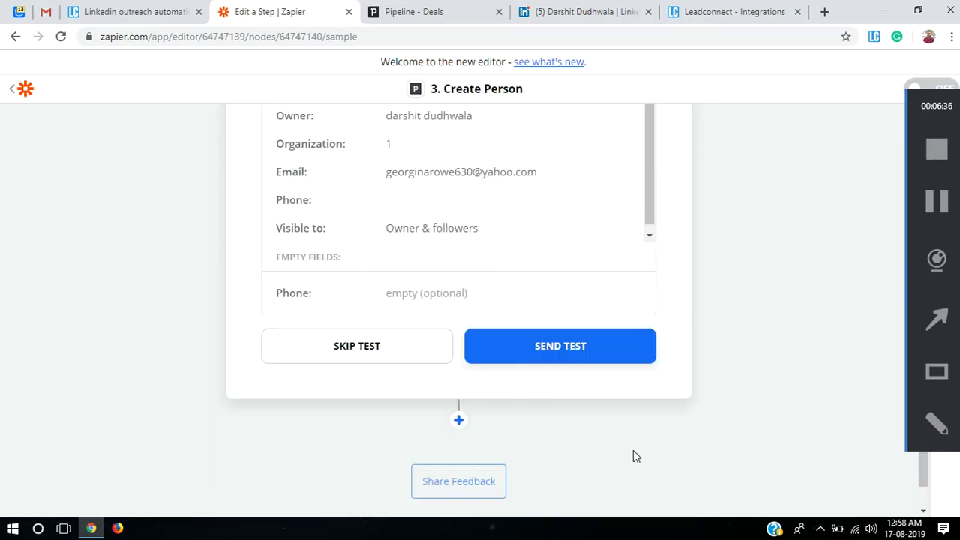
Send a test person to Pipedrive and switch the Zap on
{"action": "left_click", "coordinate": [570, 354]}
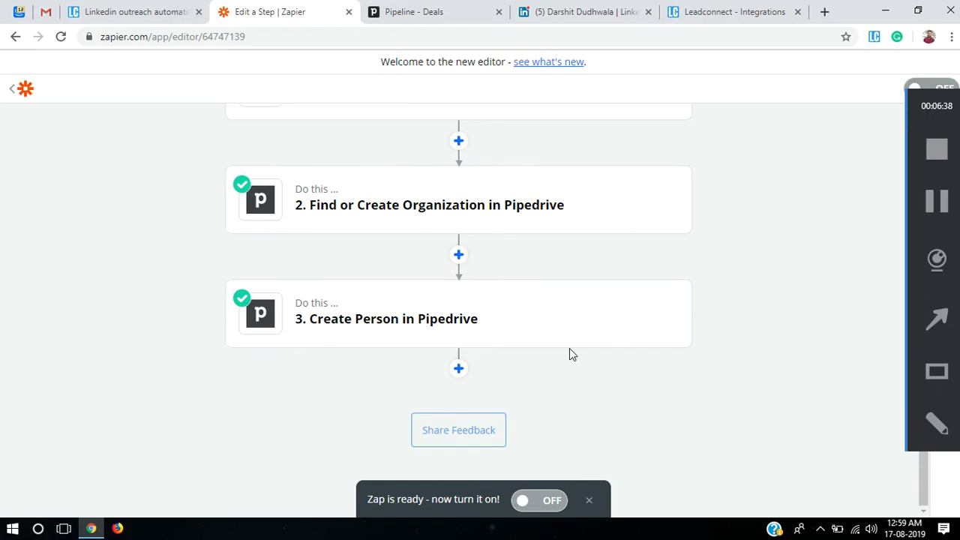
{"action": "left_click", "coordinate": [536, 501]}
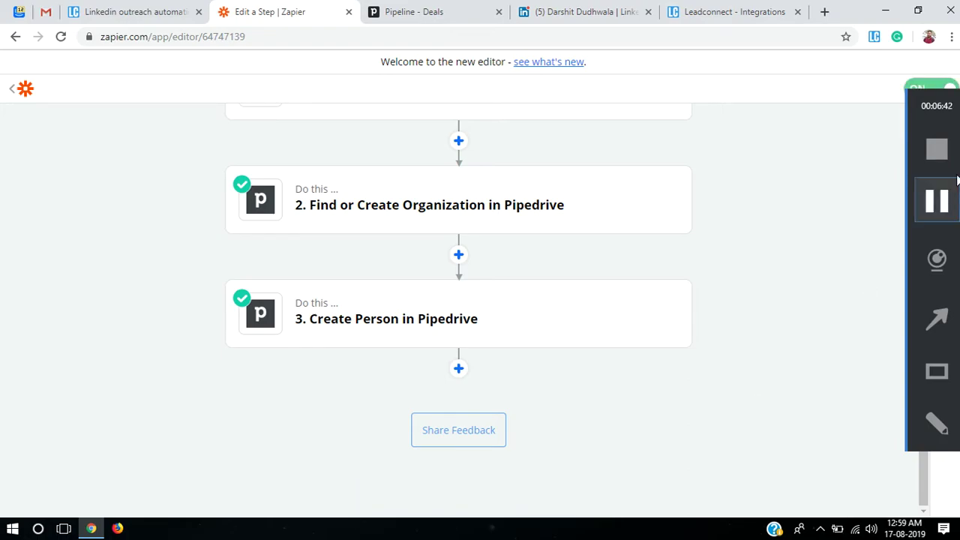
{"action": "left_click", "coordinate": [449, 11]}
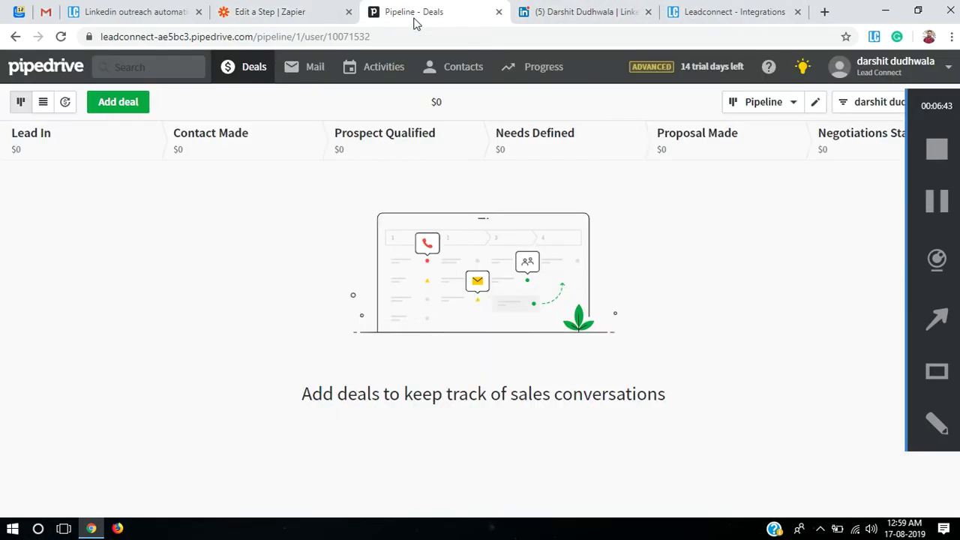
Review Pipedrive's People and Organisations lists for Dunkin Brands and its new person
{"action": "mouse_move", "coordinate": [462, 69]}
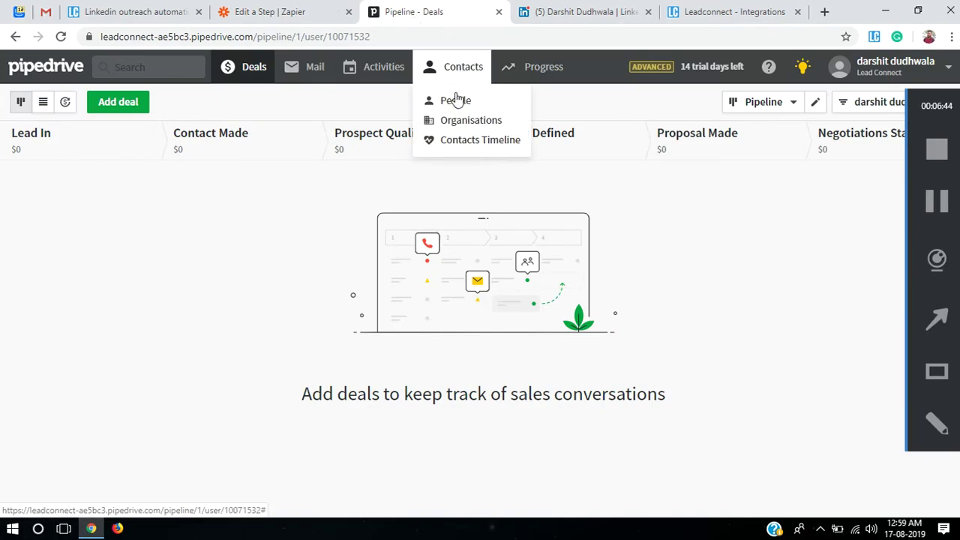
{"action": "left_click", "coordinate": [455, 102]}
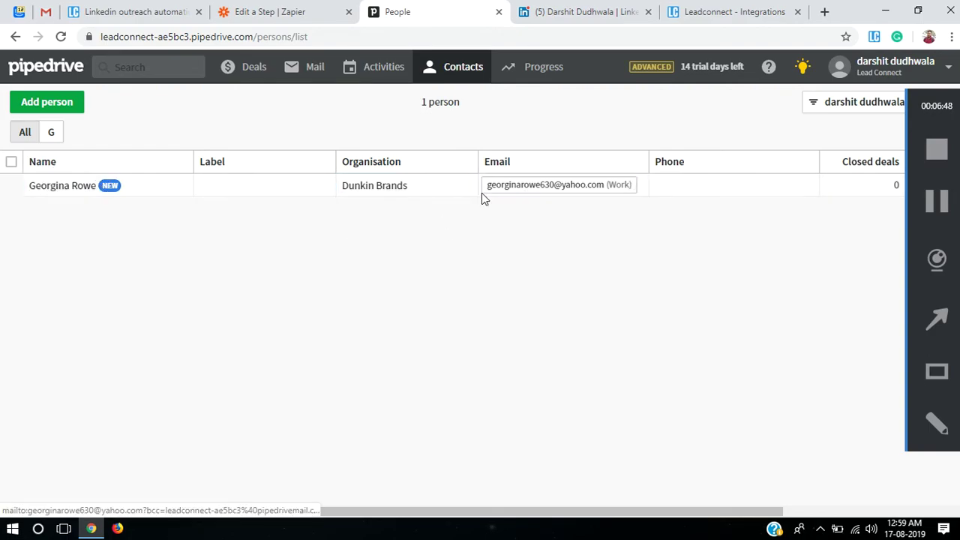
{"action": "mouse_move", "coordinate": [461, 76]}
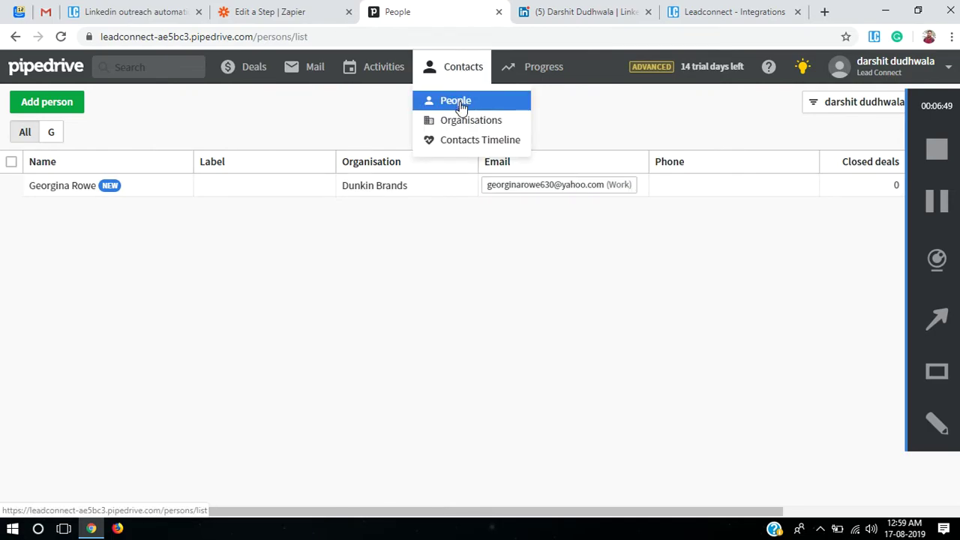
{"action": "left_click", "coordinate": [460, 125]}
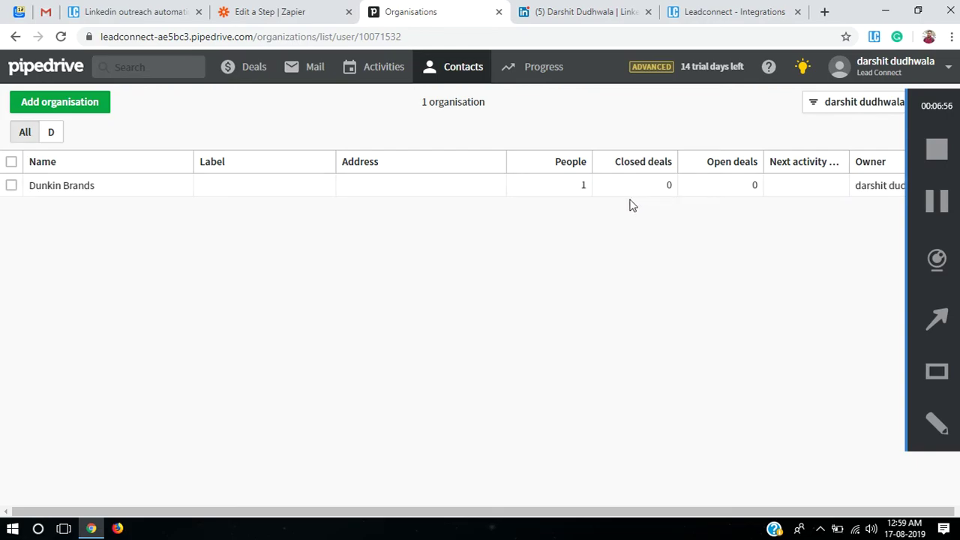
{"action": "left_click", "coordinate": [286, 17]}
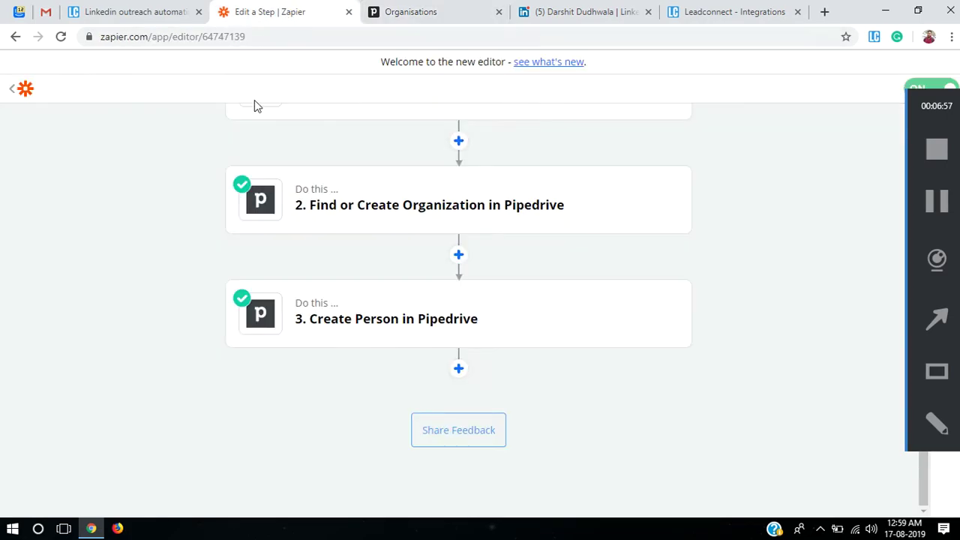
{"action": "left_click", "coordinate": [450, 11]}
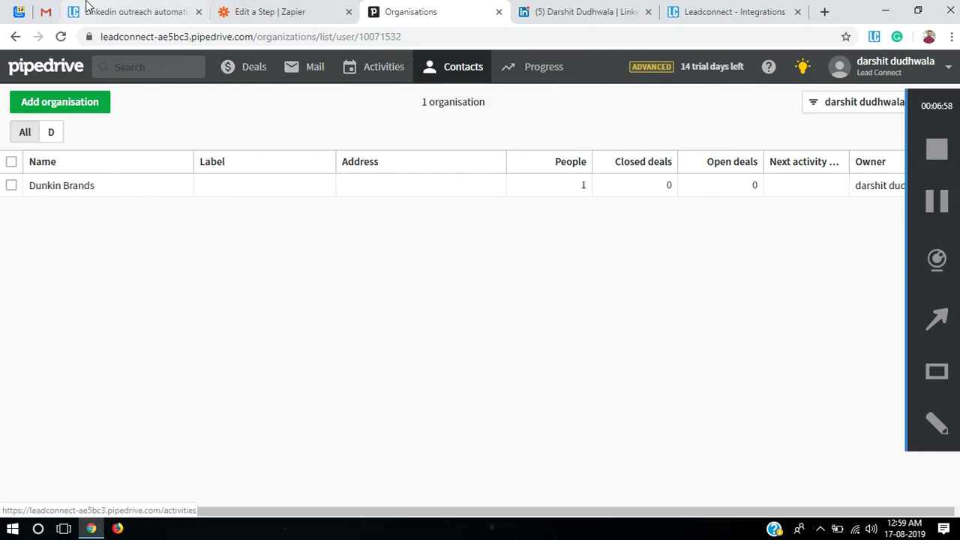
{"action": "mouse_move", "coordinate": [467, 81]}
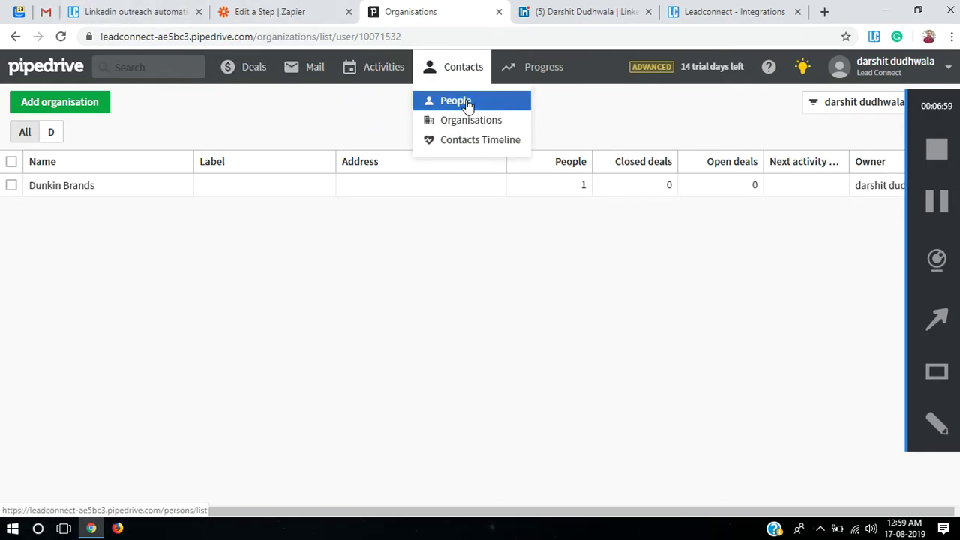
{"action": "left_click", "coordinate": [468, 101]}
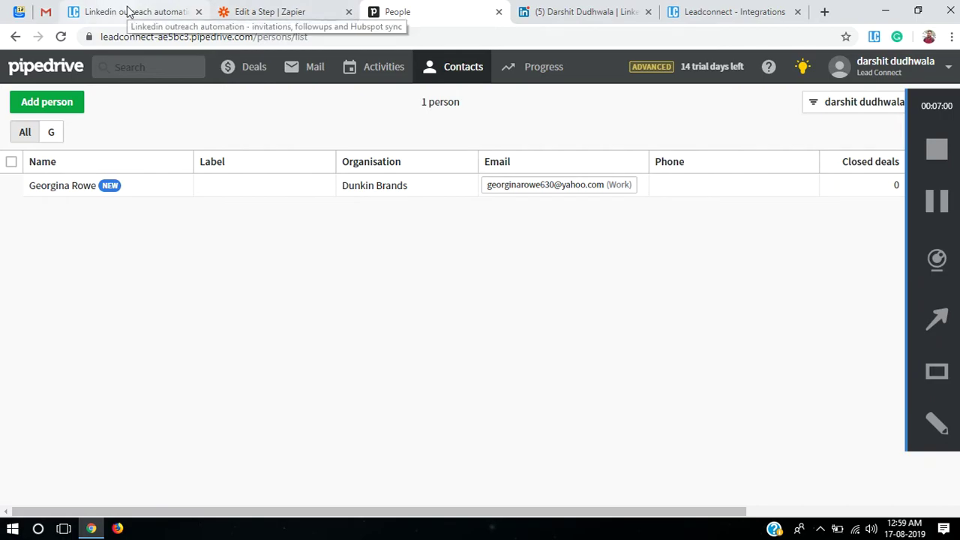
Create a new LeadConnect sequence and rename it Marketing Managers
{"action": "left_click", "coordinate": [754, 6]}
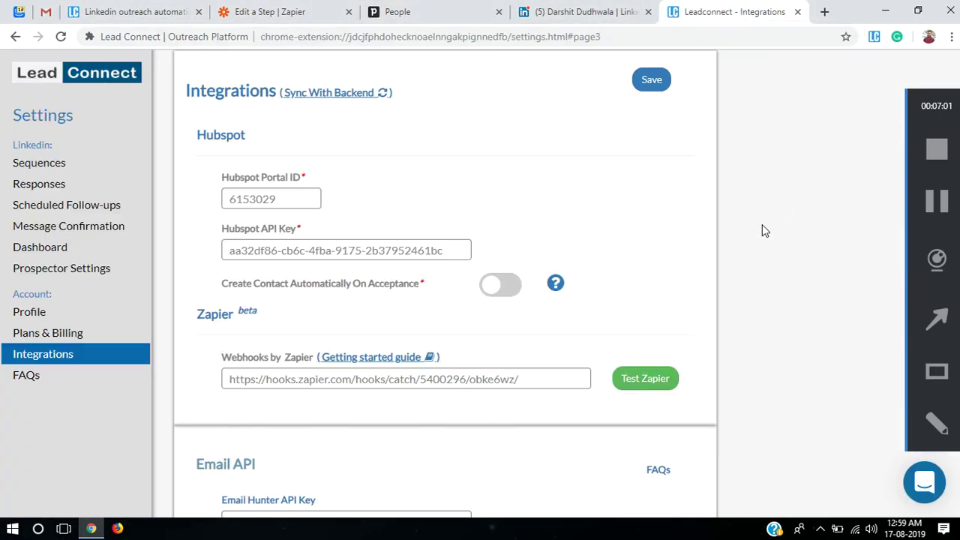
{"action": "left_click", "coordinate": [90, 167]}
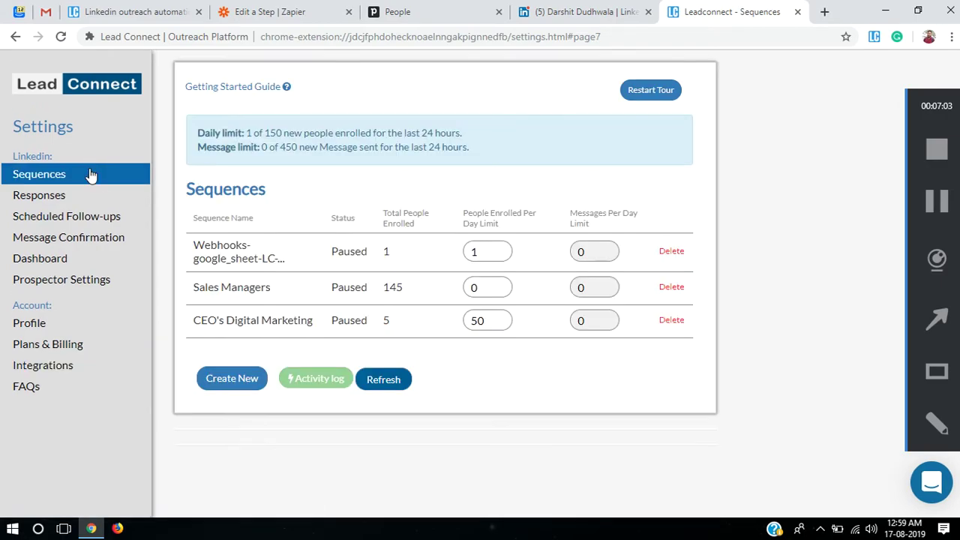
{"action": "left_click", "coordinate": [255, 381]}
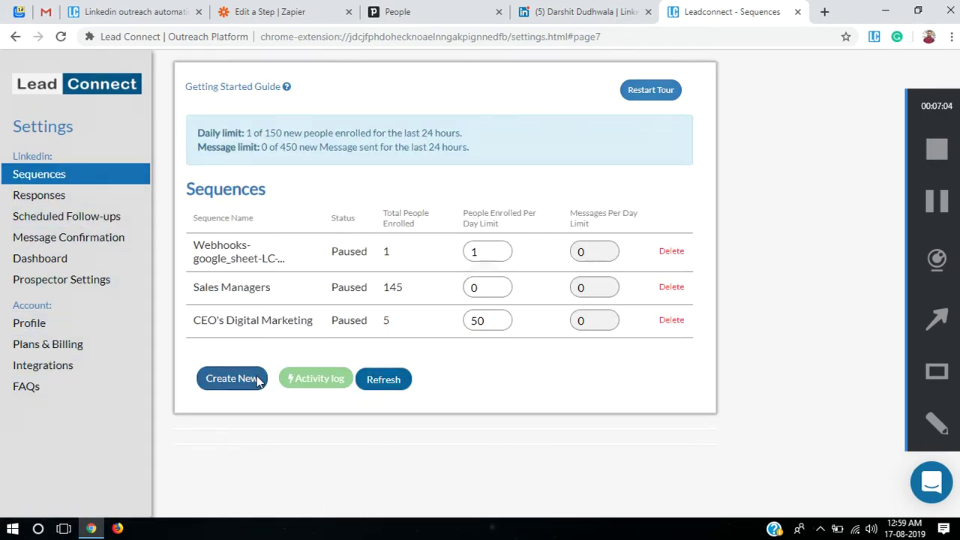
{"action": "scroll", "coordinate": [283, 382], "scroll_direction": "down", "scroll_amount": 3}
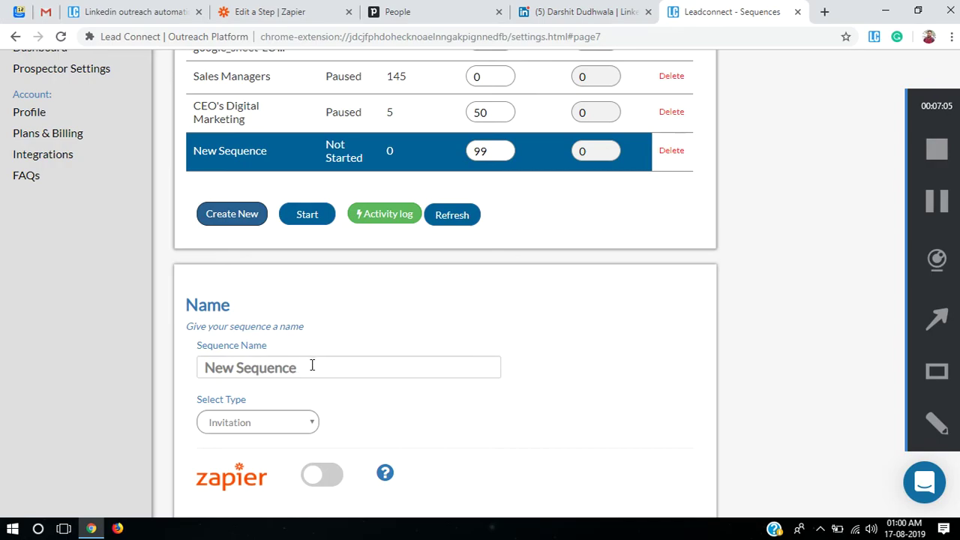
{"action": "left_click", "coordinate": [300, 367]}
{"action": "triple_click", "coordinate": [300, 367]}
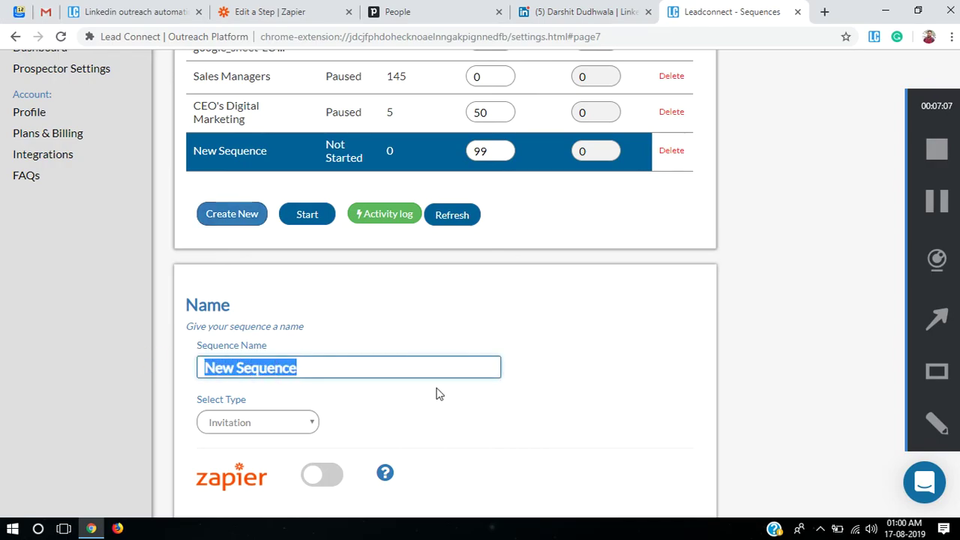
{"action": "type", "text": "Mark"}
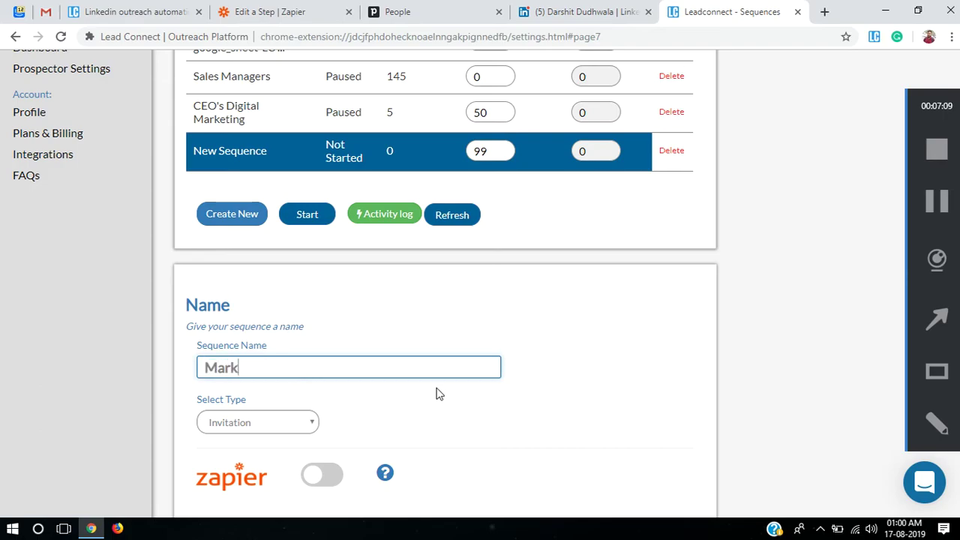
{"action": "type", "text": "eting MAn"}
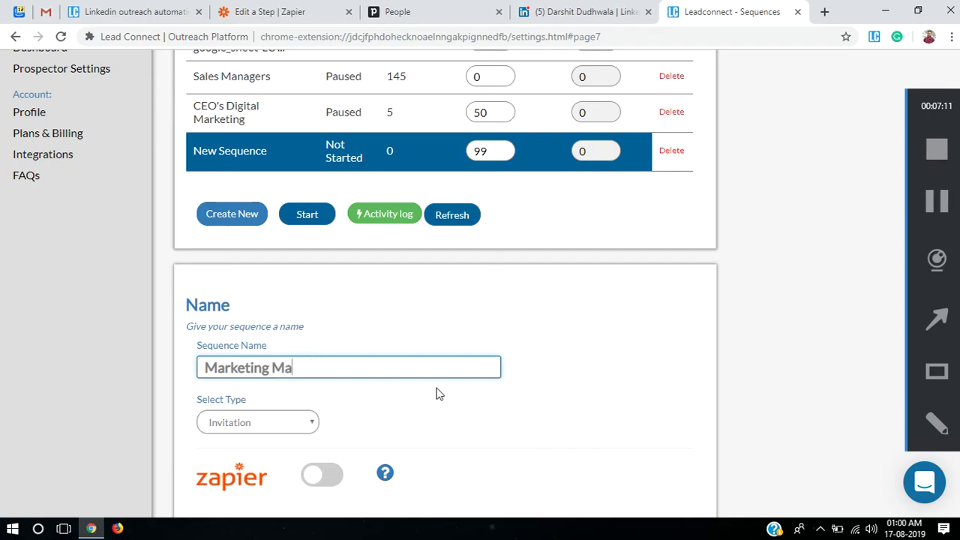
{"action": "type", "text": "agers"}
{"action": "left_click", "coordinate": [418, 422]}
Enable Zapier triggers for the Marketing Managers sequence
{"action": "scroll", "coordinate": [412, 416], "scroll_direction": "down", "scroll_amount": 1}
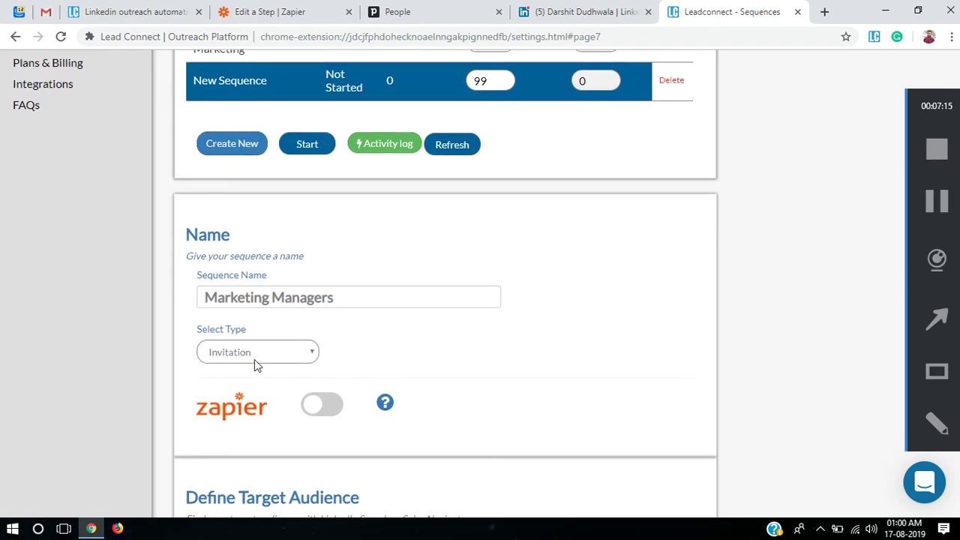
{"action": "scroll", "coordinate": [452, 384], "scroll_direction": "down", "scroll_amount": 1}
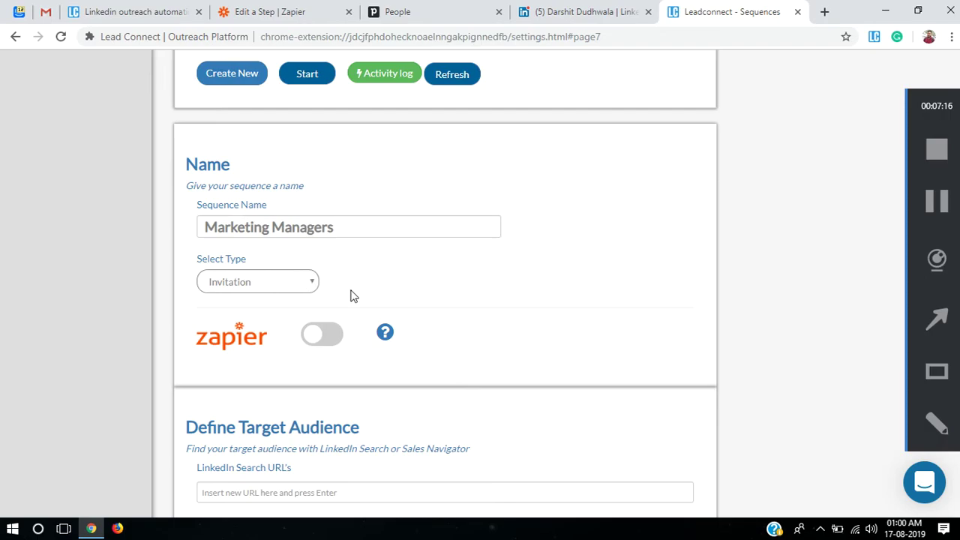
{"action": "left_click", "coordinate": [330, 341]}
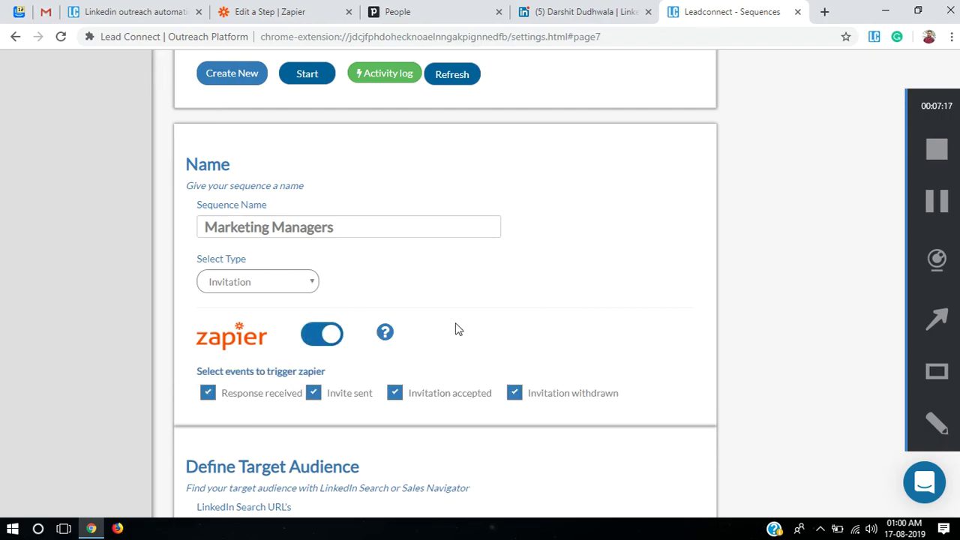
{"action": "scroll", "coordinate": [455, 330], "scroll_direction": "down", "scroll_amount": 1}
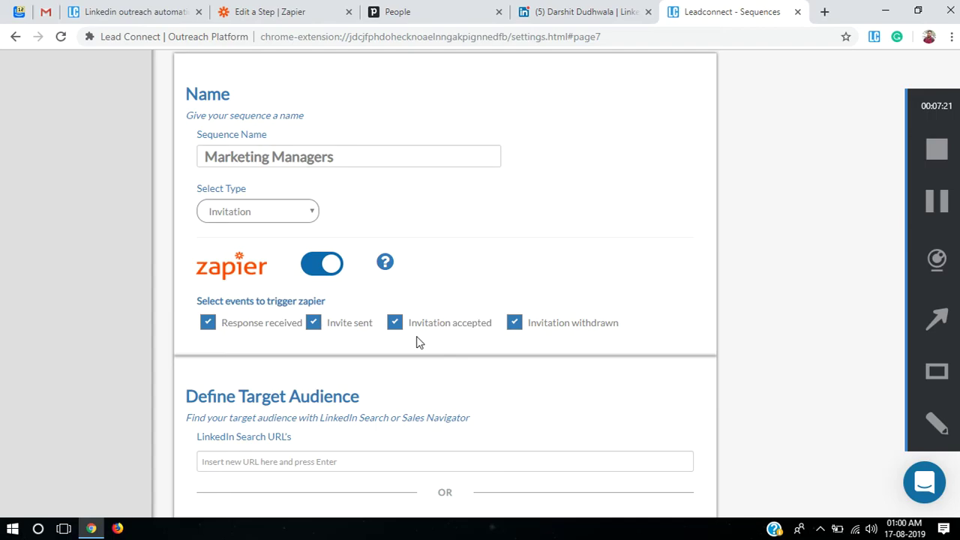
Clear Response received, Invite sent and Invitation withdrawn, keeping only Invitation accepted
{"action": "left_click", "coordinate": [208, 328]}
{"action": "left_click", "coordinate": [316, 327]}
{"action": "left_click", "coordinate": [514, 324]}
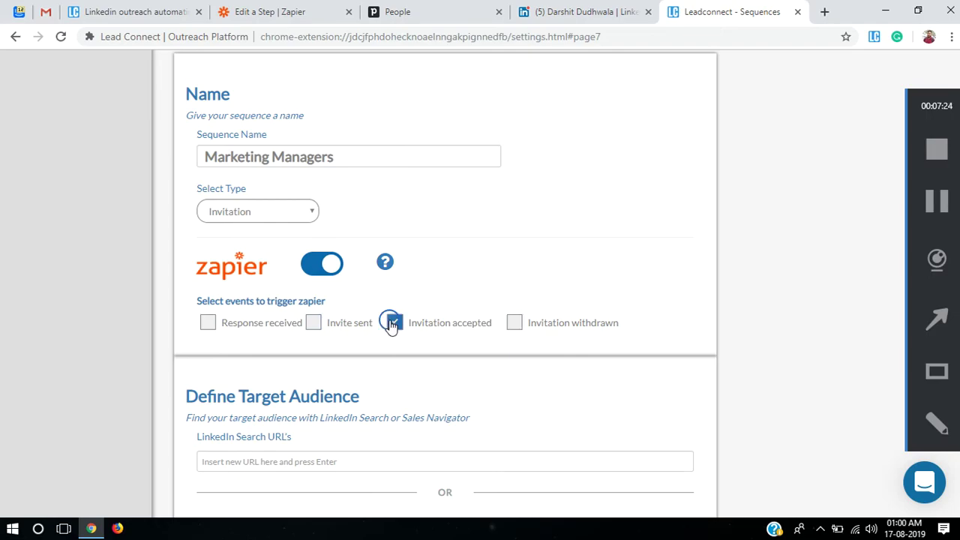
{"action": "left_click", "coordinate": [394, 328]}
{"action": "left_click", "coordinate": [395, 325]}
{"action": "scroll", "coordinate": [431, 360], "scroll_direction": "down", "scroll_amount": 2}
{"action": "scroll", "coordinate": [431, 360], "scroll_direction": "down", "scroll_amount": 1}
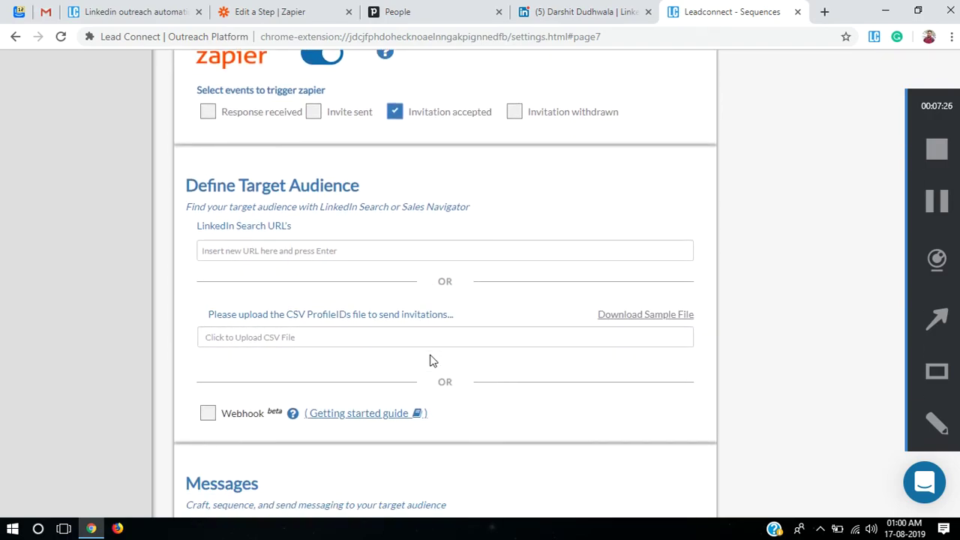
{"action": "scroll", "coordinate": [432, 360], "scroll_direction": "down", "scroll_amount": 1}
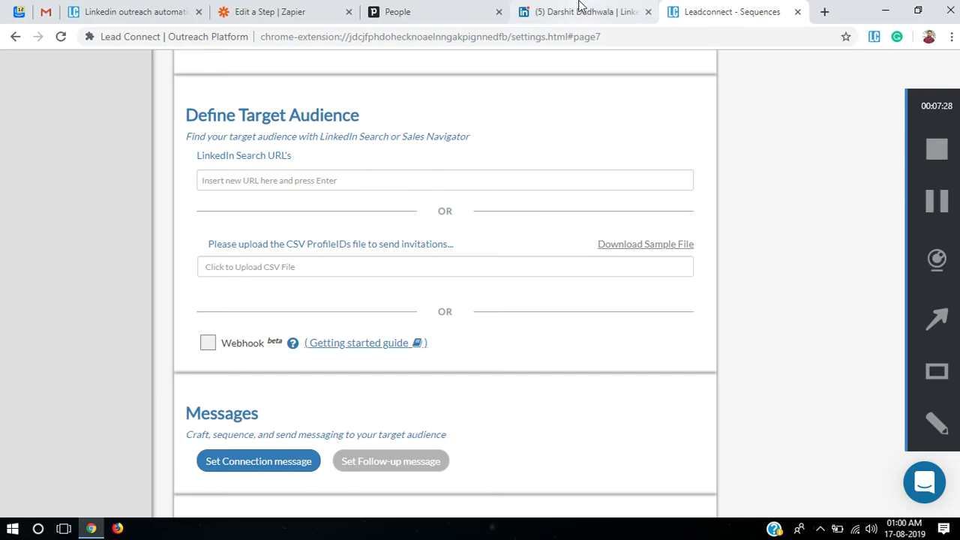
{"action": "left_click", "coordinate": [579, 10]}
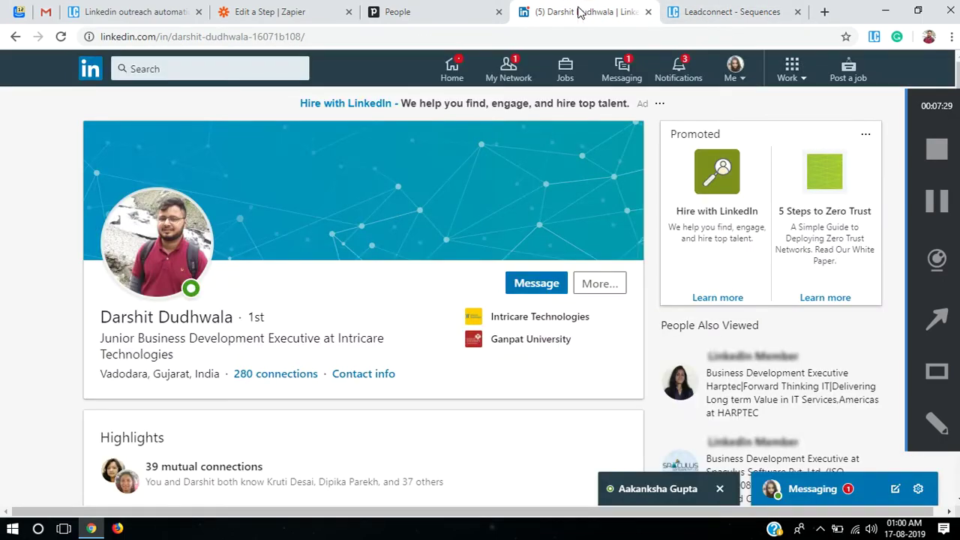
Search LinkedIn for 'Marketing Manager' and limit results to People
{"action": "left_click", "coordinate": [171, 69]}
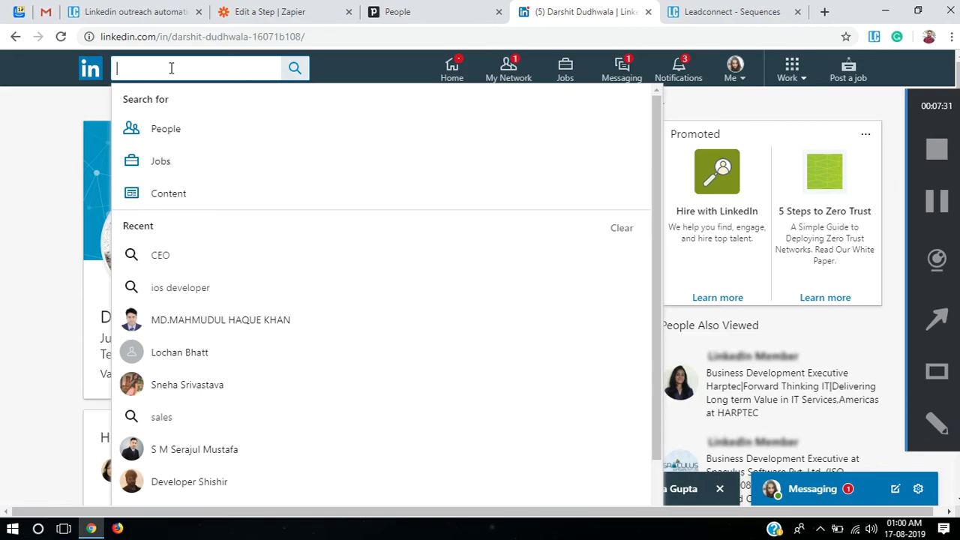
{"action": "type", "text": "Marke"}
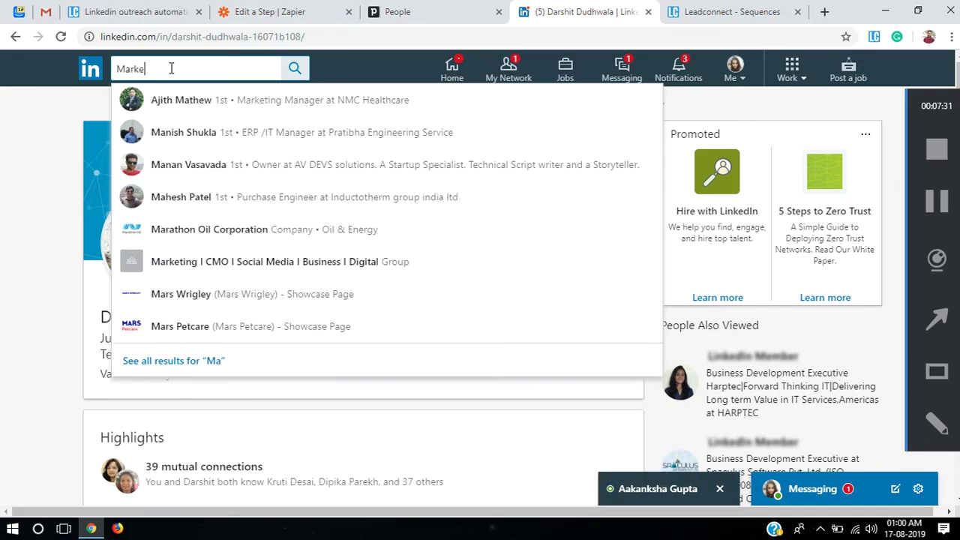
{"action": "type", "text": "ting Manager"}
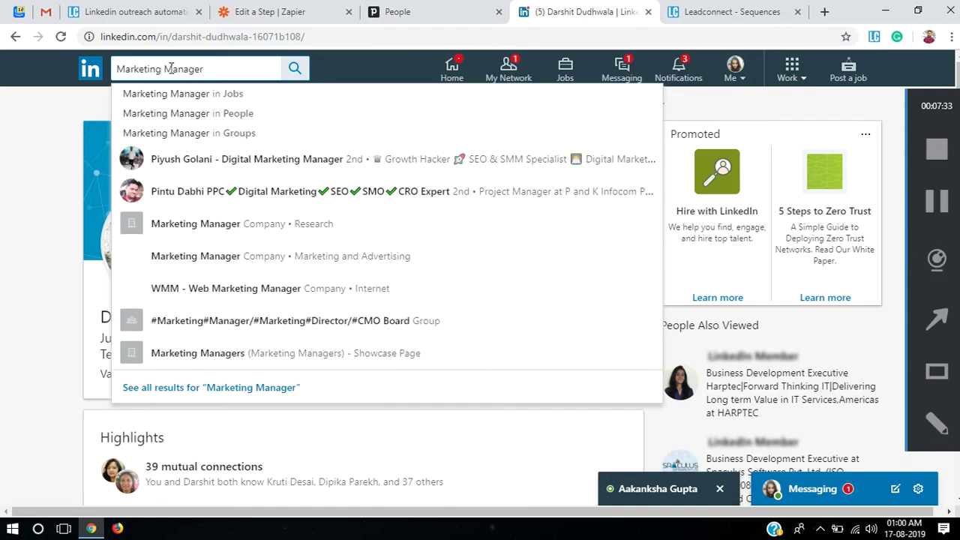
{"action": "key", "text": "Return"}
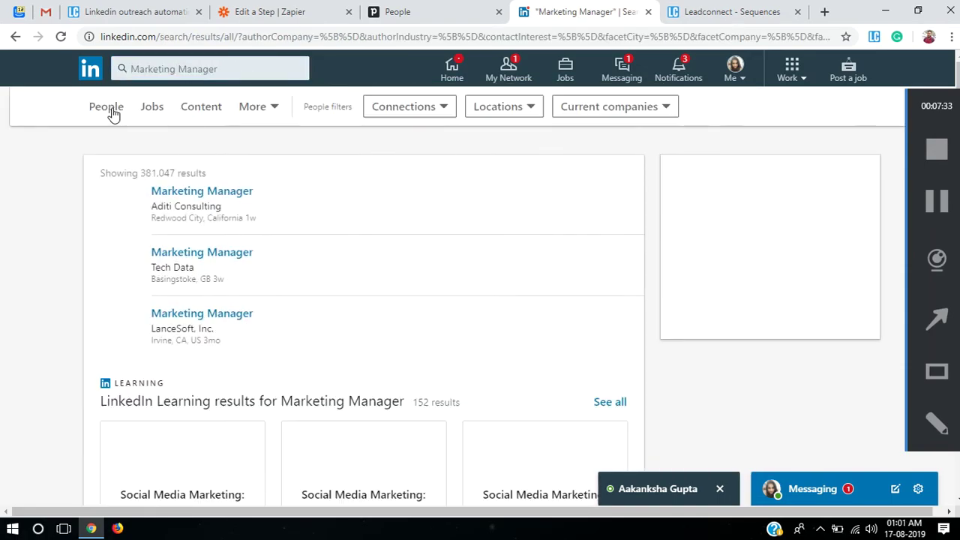
{"action": "left_click", "coordinate": [106, 107]}
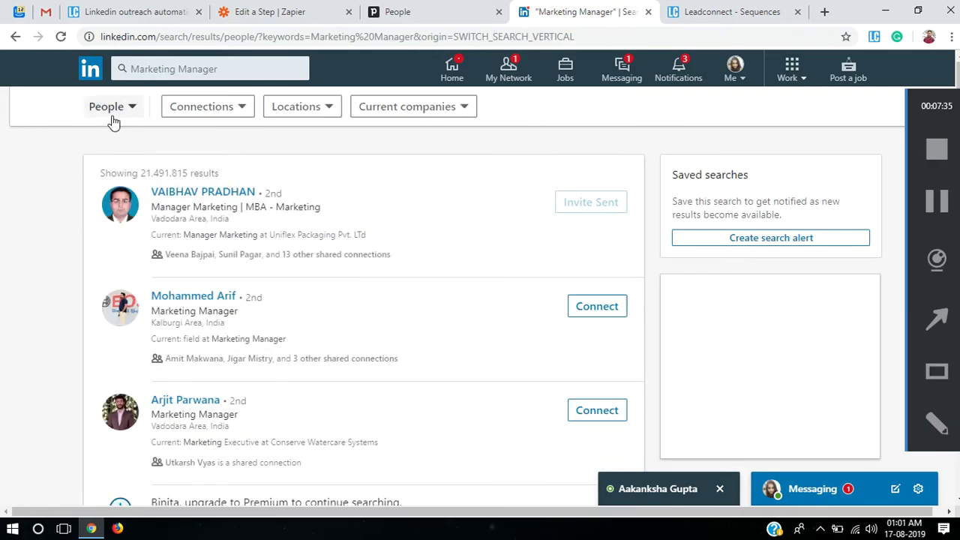
Filter the results to 2nd-degree connections located in the United States
{"action": "left_click", "coordinate": [192, 107]}
{"action": "left_click", "coordinate": [186, 169]}
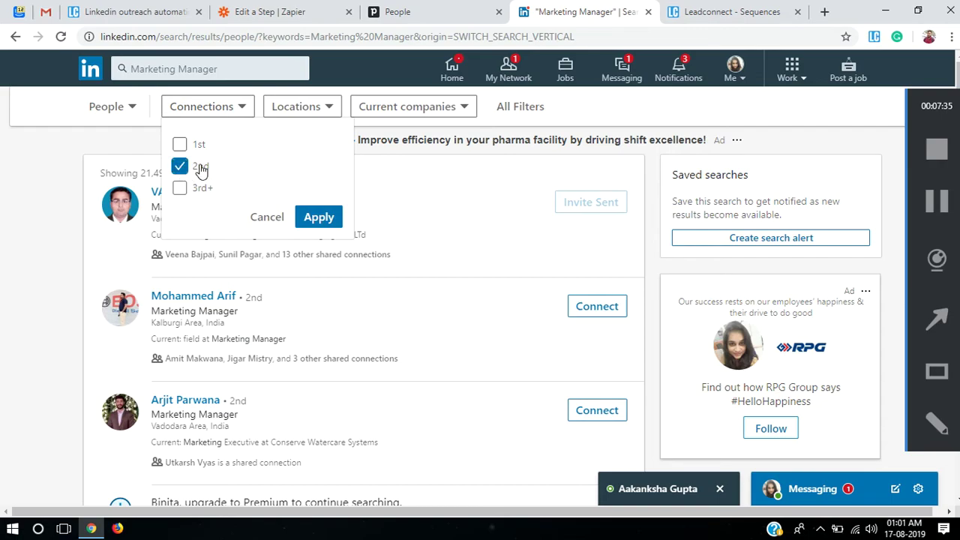
{"action": "left_click", "coordinate": [319, 217]}
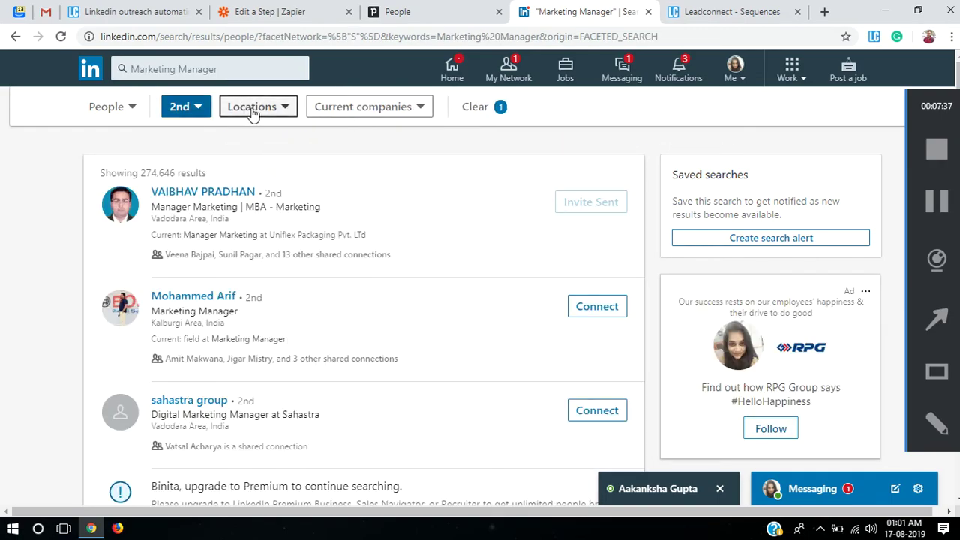
{"action": "left_click", "coordinate": [254, 110]}
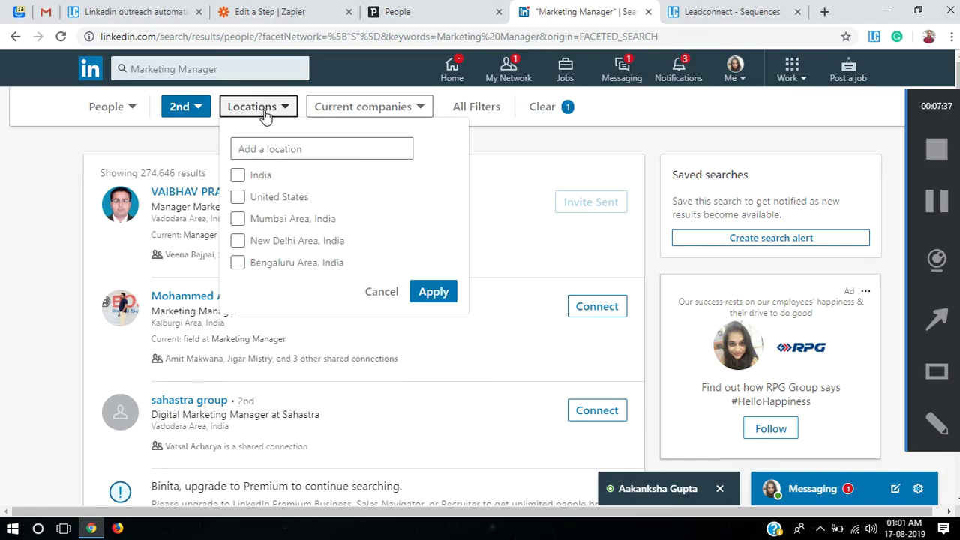
{"action": "left_click", "coordinate": [276, 199]}
{"action": "left_click", "coordinate": [433, 292]}
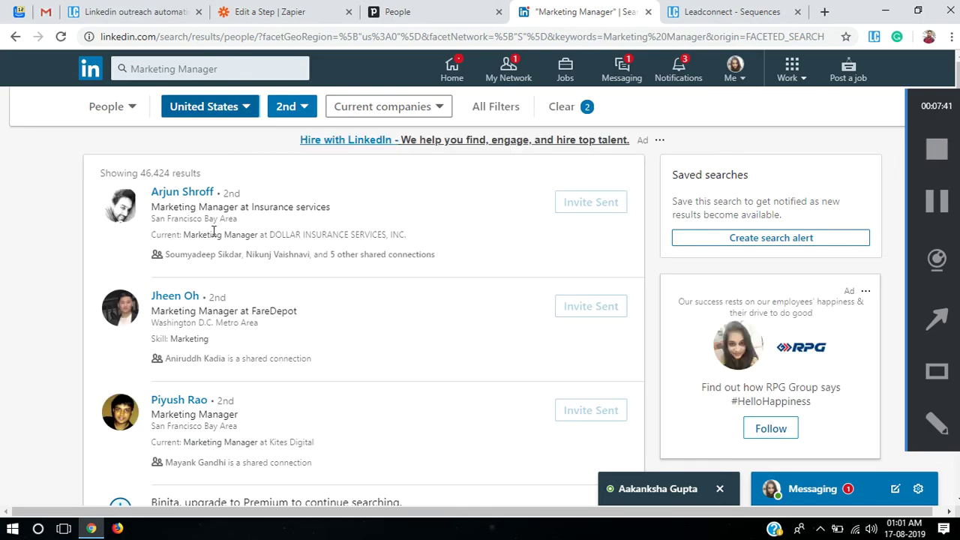
Select and copy the filtered search's URL from the address bar
{"action": "scroll", "coordinate": [215, 239], "scroll_direction": "down", "scroll_amount": 4}
{"action": "scroll", "coordinate": [215, 237], "scroll_direction": "up", "scroll_amount": 4}
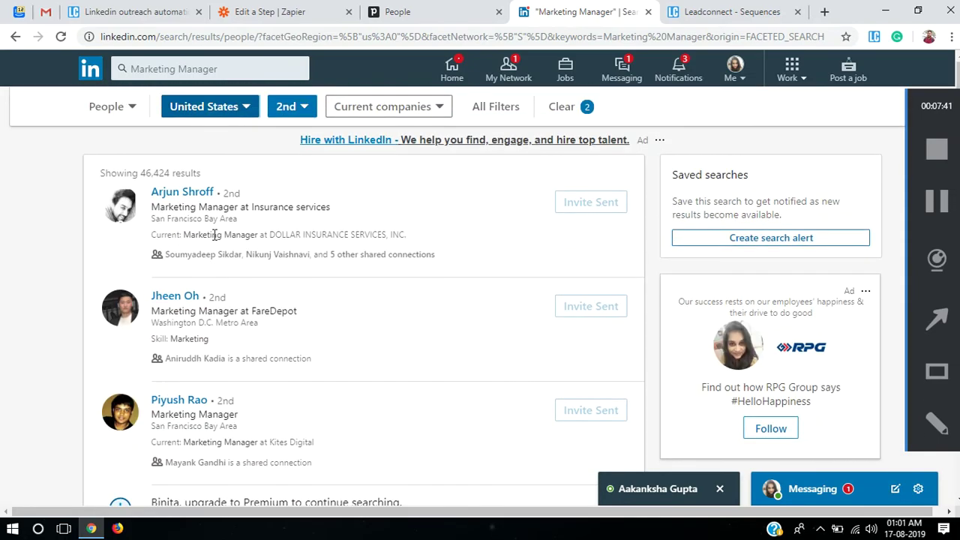
{"action": "left_click", "coordinate": [406, 41]}
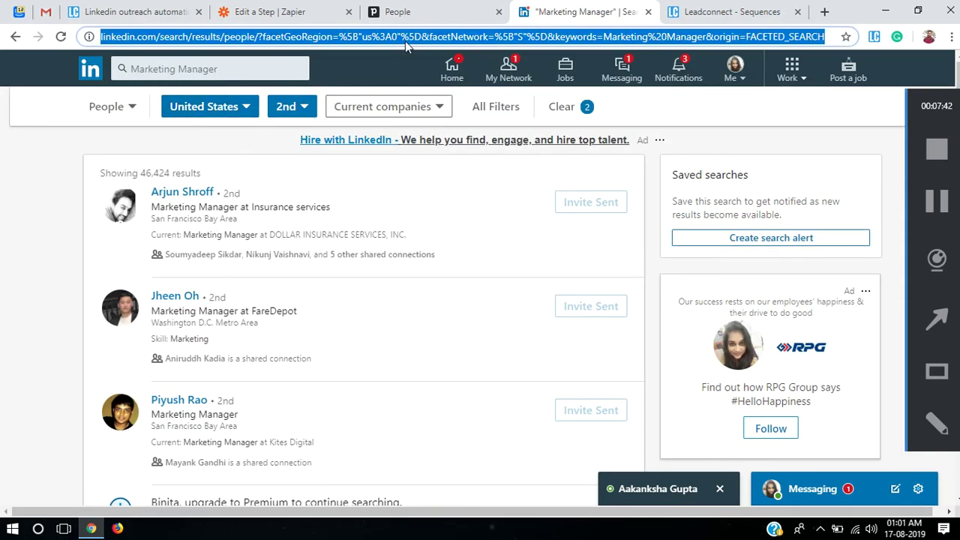
{"action": "left_click", "coordinate": [405, 41]}
{"action": "left_click", "coordinate": [15, 204]}
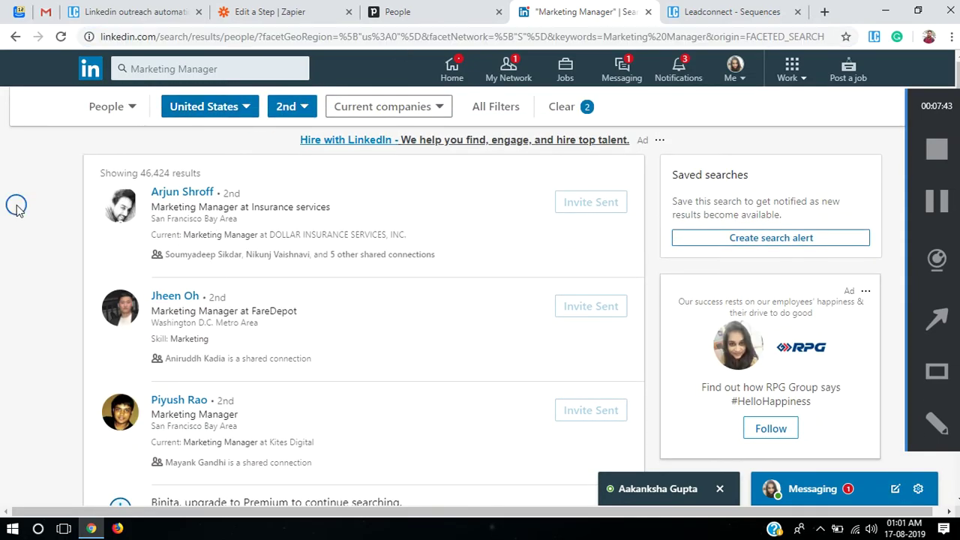
{"action": "left_click", "coordinate": [128, 9]}
Paste the copied search URL into LinkedIn Search URLs and begin the connection message
{"action": "left_click", "coordinate": [300, 11]}
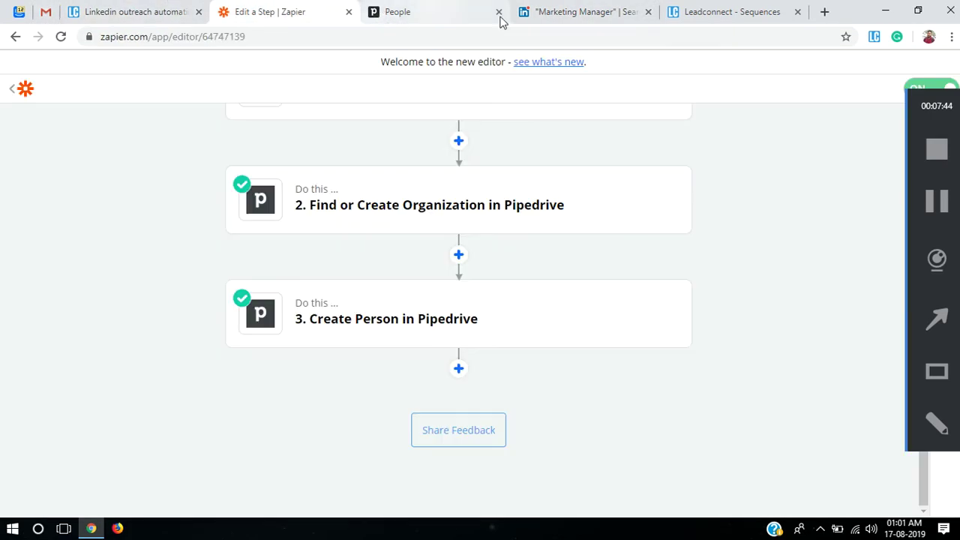
{"action": "left_click", "coordinate": [710, 13]}
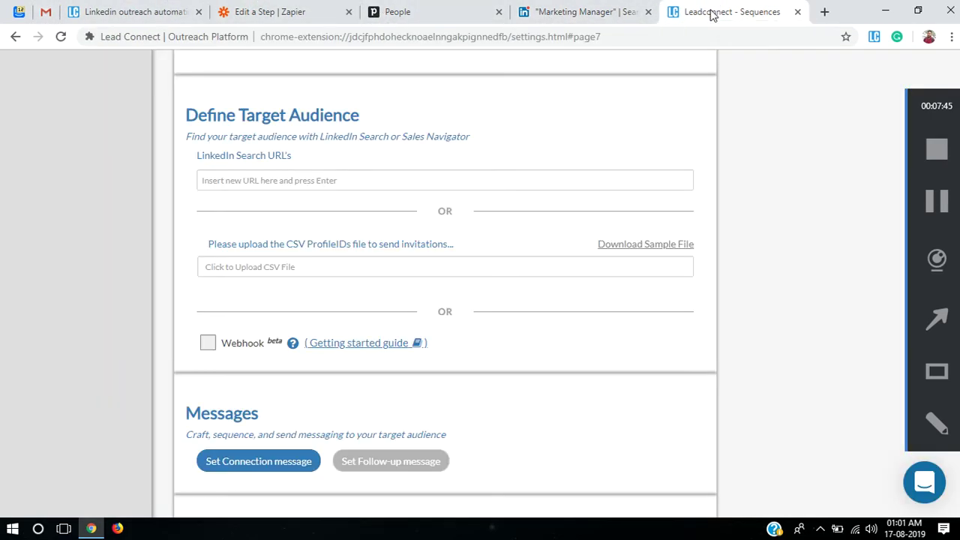
{"action": "left_click", "coordinate": [309, 172]}
{"action": "type", "text": "https://www.linkedin.com/search/results/people/?facetGeoRegion=%5B%22us%3A0%22%5D&facetNetwork=%5B%22S%22%5D&keywords=Marketing%20Manager&origin=FACETED_SEARCH"}
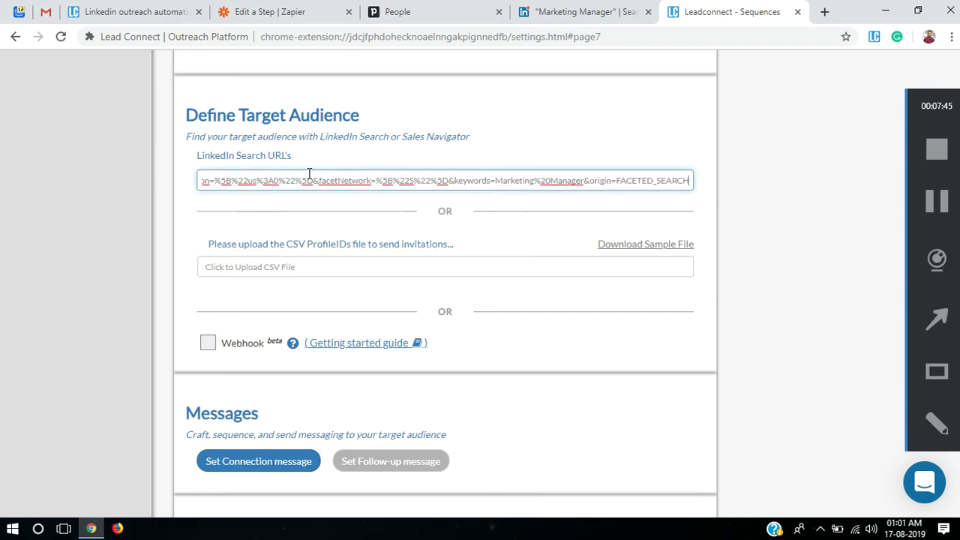
{"action": "key", "text": "Return"}
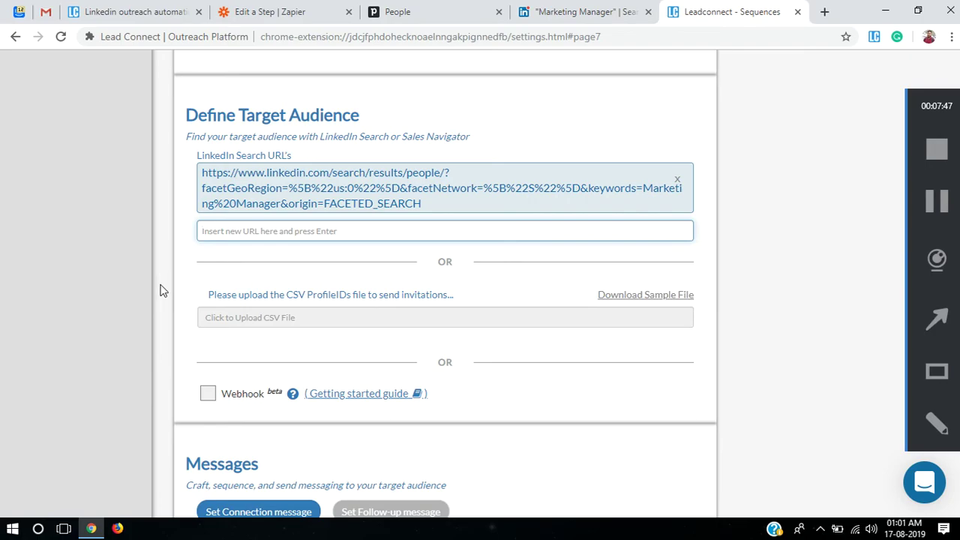
{"action": "scroll", "coordinate": [160, 290], "scroll_direction": "down", "scroll_amount": 3}
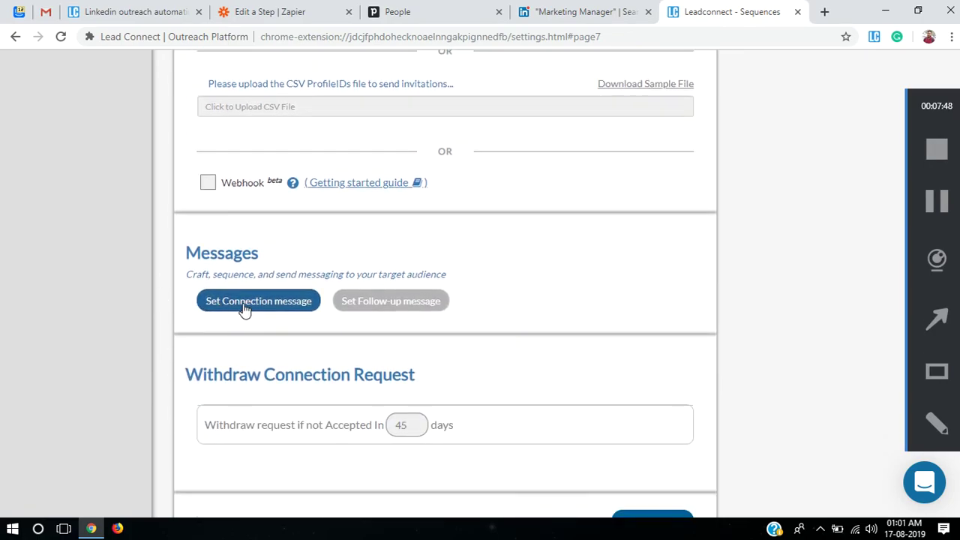
{"action": "left_click", "coordinate": [252, 302]}
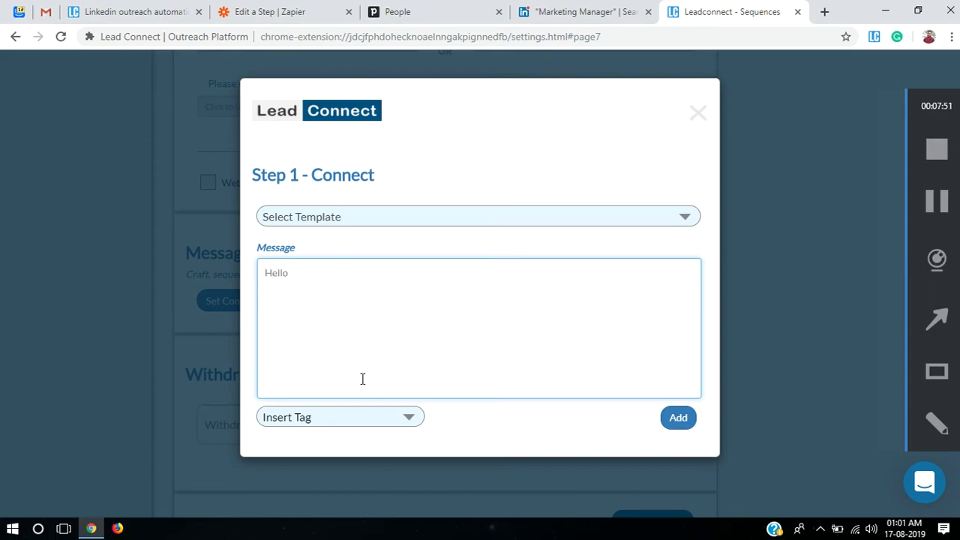
Add the connection message 'Hello {firstname}' using the First Name tag
{"action": "left_click", "coordinate": [368, 423]}
{"action": "left_click", "coordinate": [365, 438]}
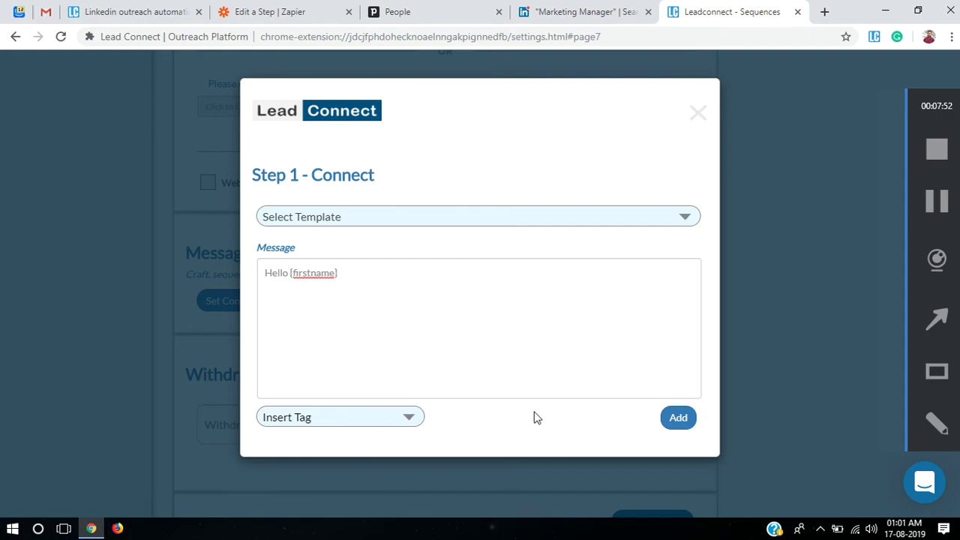
{"action": "left_click", "coordinate": [681, 425]}
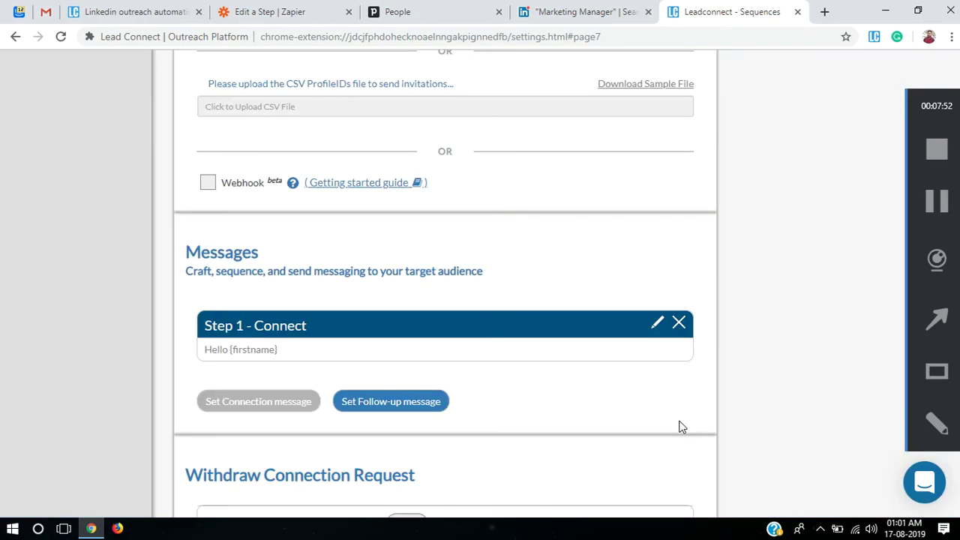
Add a 'How are you?' follow-up message sent 1 day after acceptance
{"action": "left_click", "coordinate": [386, 404]}
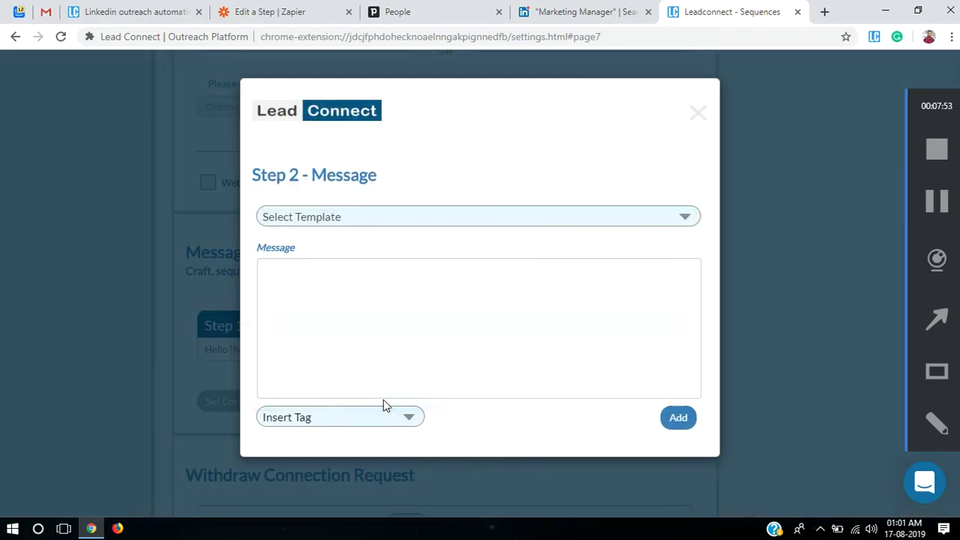
{"action": "left_click", "coordinate": [418, 335]}
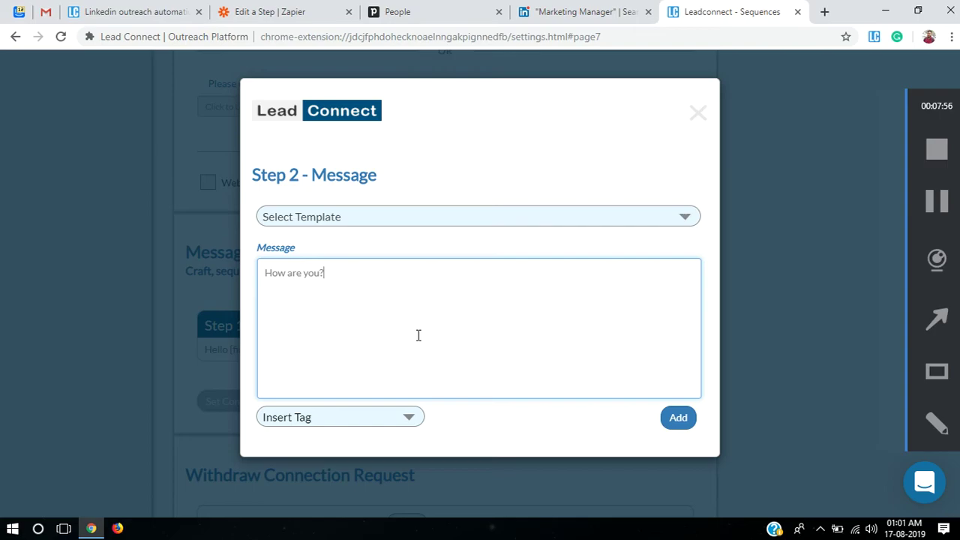
{"action": "left_click", "coordinate": [687, 425]}
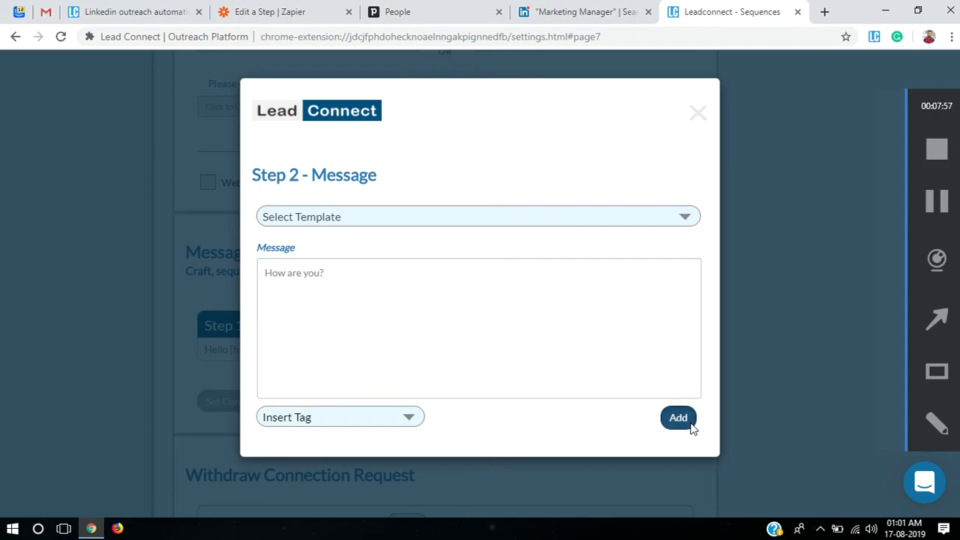
{"action": "scroll", "coordinate": [547, 452], "scroll_direction": "down", "scroll_amount": 1}
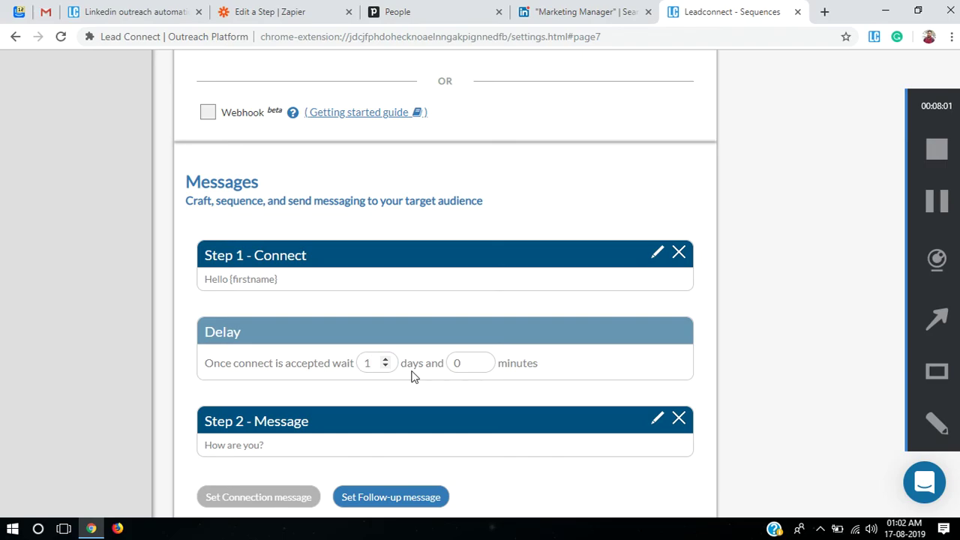
{"action": "scroll", "coordinate": [423, 393], "scroll_direction": "down", "scroll_amount": 1}
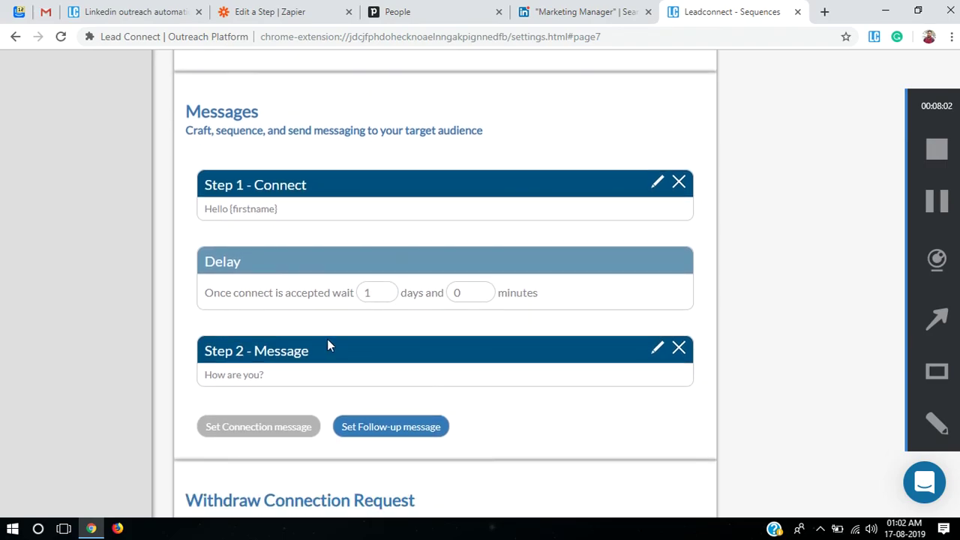
{"action": "scroll", "coordinate": [334, 341], "scroll_direction": "down", "scroll_amount": 1}
{"action": "scroll", "coordinate": [562, 350], "scroll_direction": "down", "scroll_amount": 1}
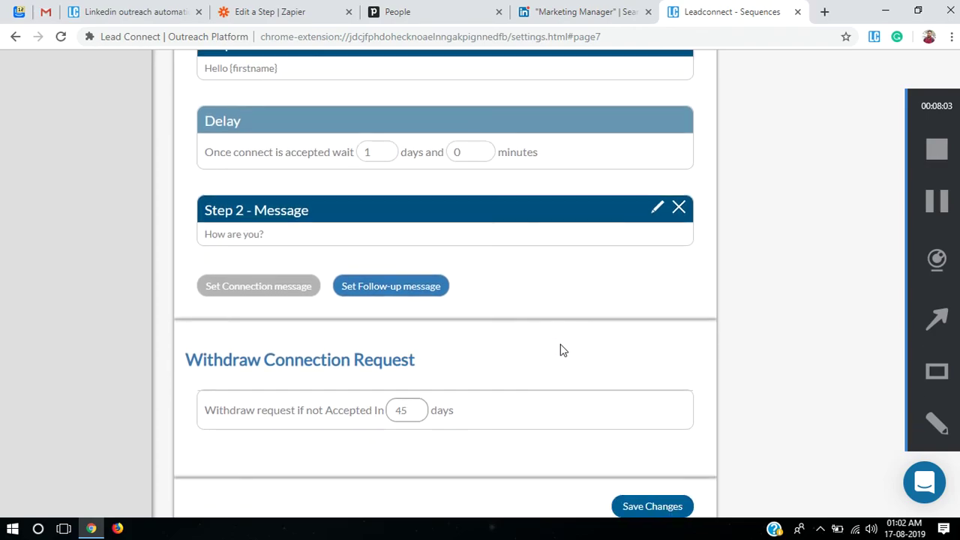
{"action": "left_click", "coordinate": [405, 411]}
Change Withdraw request days from 45 to 2, save, and start the sequence
{"action": "double_click", "coordinate": [400, 411]}
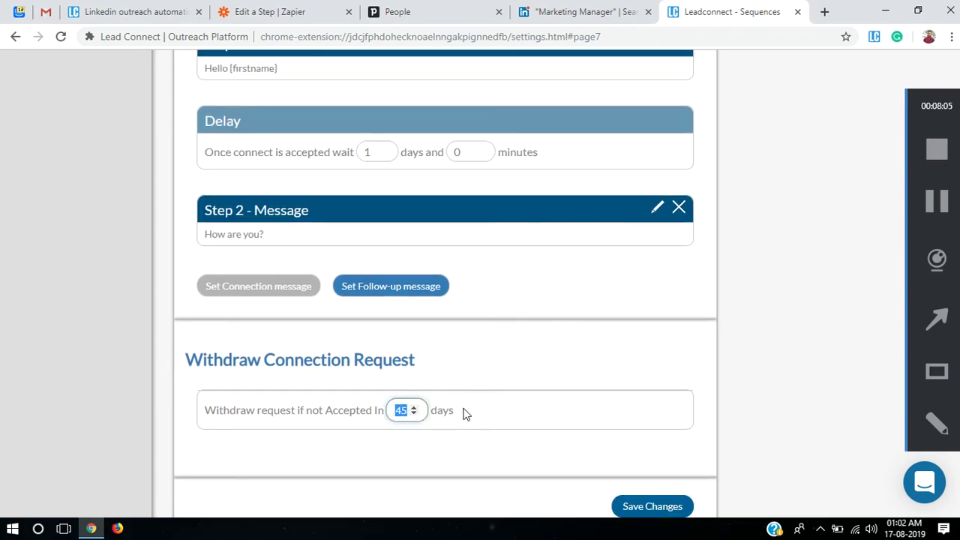
{"action": "key", "text": "BackSpace"}
{"action": "scroll", "coordinate": [766, 461], "scroll_direction": "down", "scroll_amount": 1}
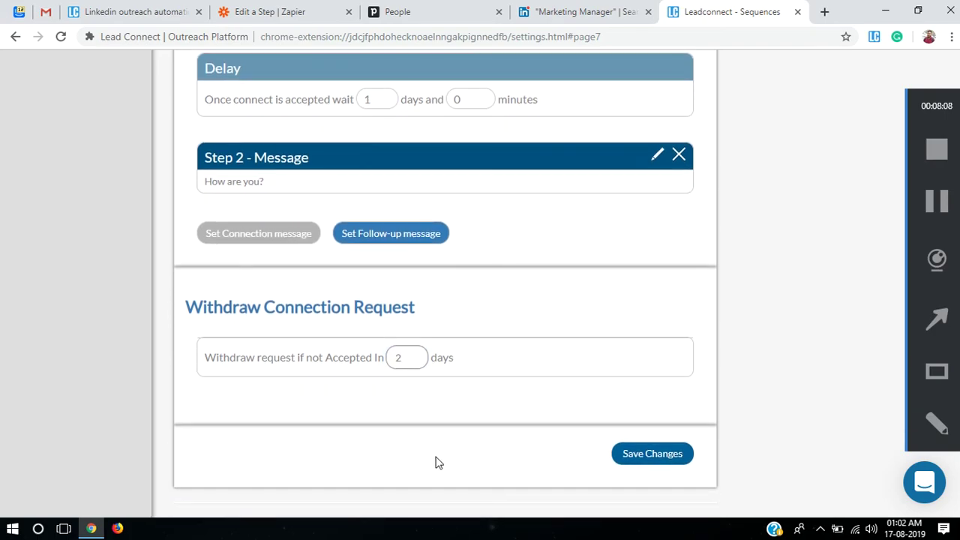
{"action": "left_click", "coordinate": [670, 454]}
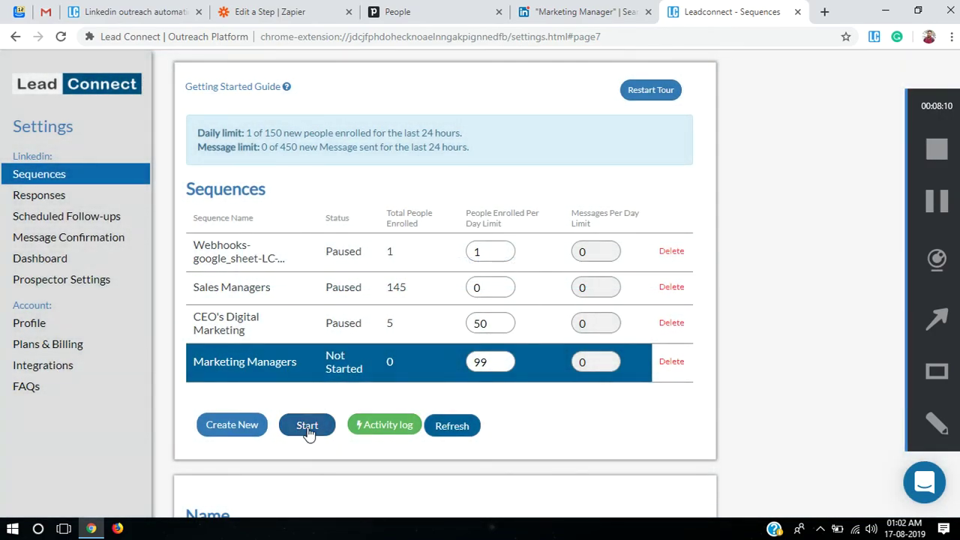
{"action": "left_click", "coordinate": [307, 426]}
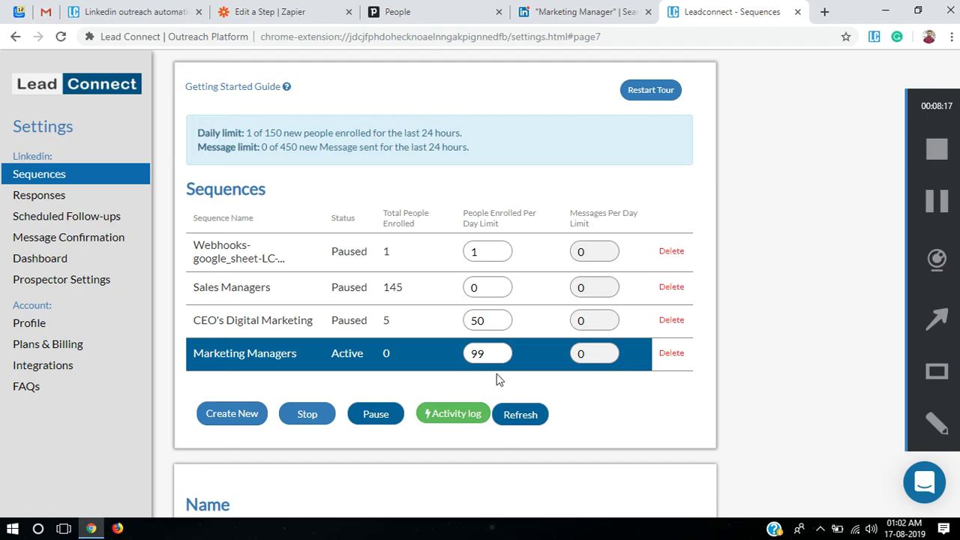
Switch to Pipedrive's People list showing 1 person from Dunkin Brands
{"action": "left_click", "coordinate": [461, 16]}
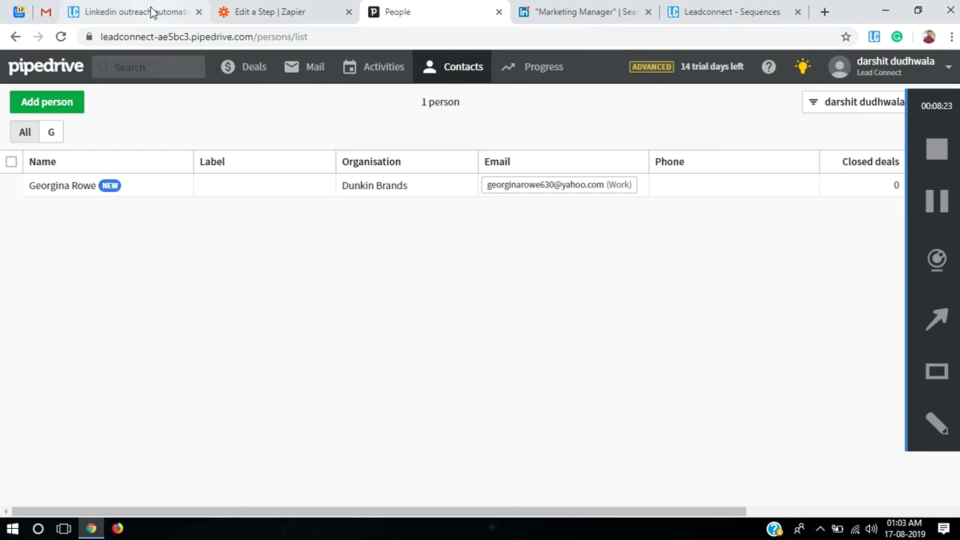
Return to the LeadConnect Sequences page to see Marketing Managers with 99 people enrolled
{"action": "left_click", "coordinate": [683, 12]}
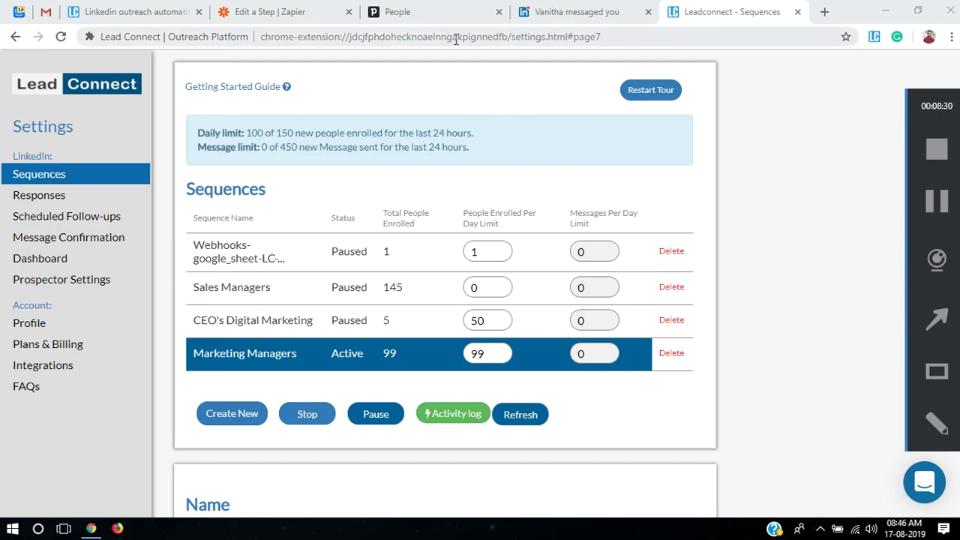
Switch to the Pipedrive People list, now showing 9 persons, eight newly added by the Zap
{"action": "left_click", "coordinate": [427, 11]}
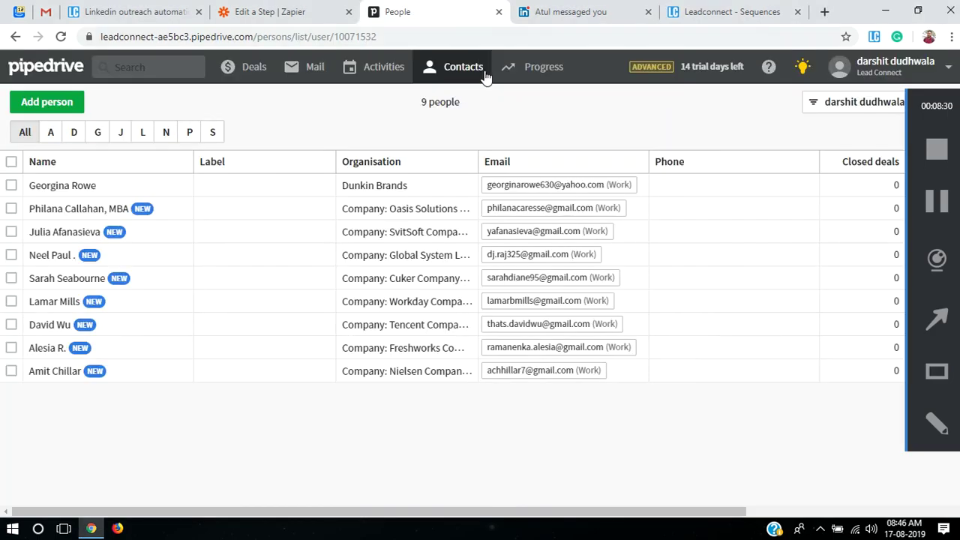